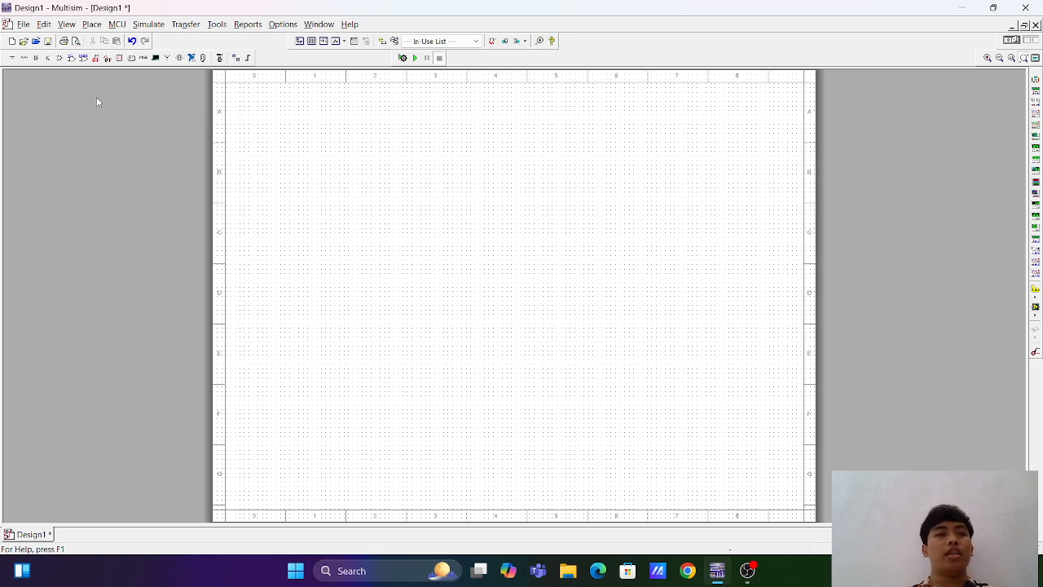
# - Place an XNOR2 gate, found by searching all component groups, in sheet zone B2 and turn it so its output faces left
pyautogui.click(10, 59)
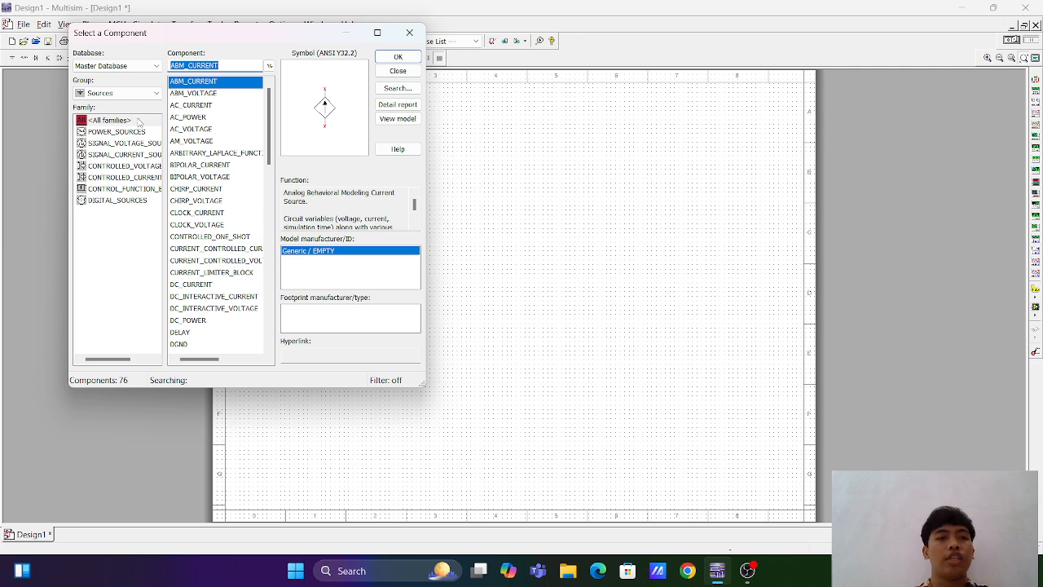
pyautogui.click(127, 95)
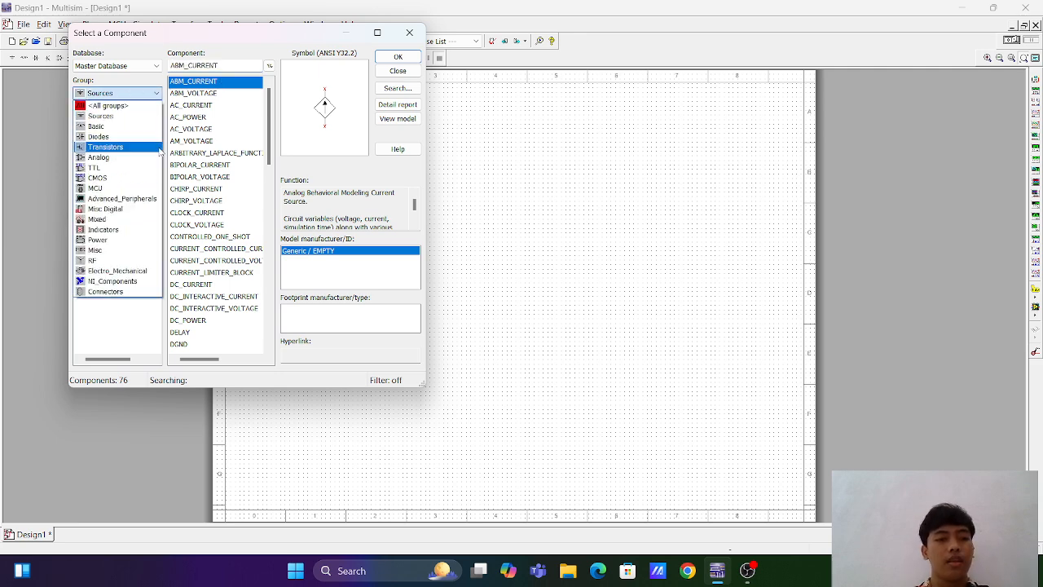
pyautogui.click(139, 105)
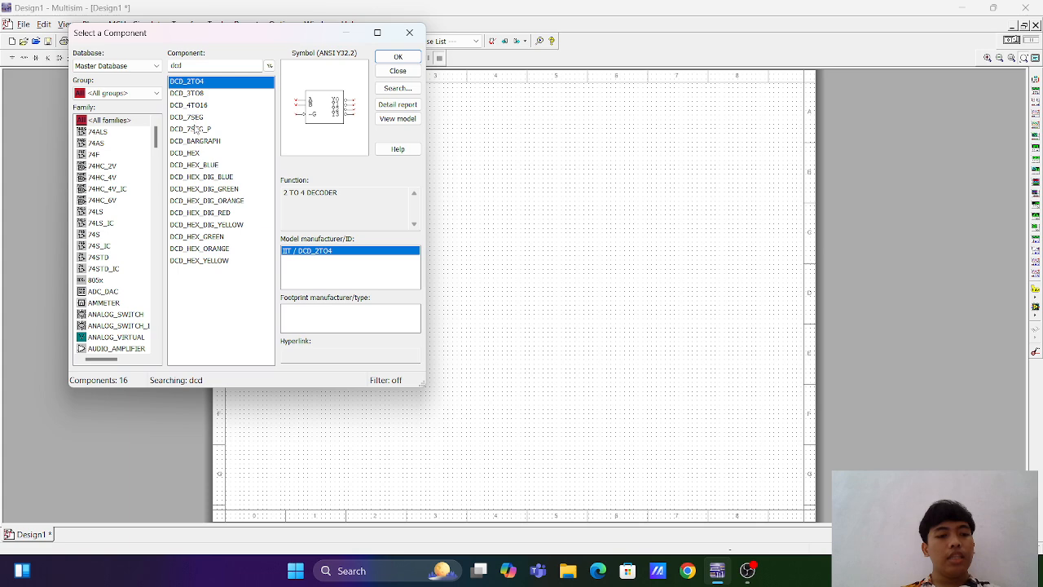
pyautogui.click(208, 64)
pyautogui.press('BackSpace')
pyautogui.press('BackSpace')
pyautogui.press('BackSpace')
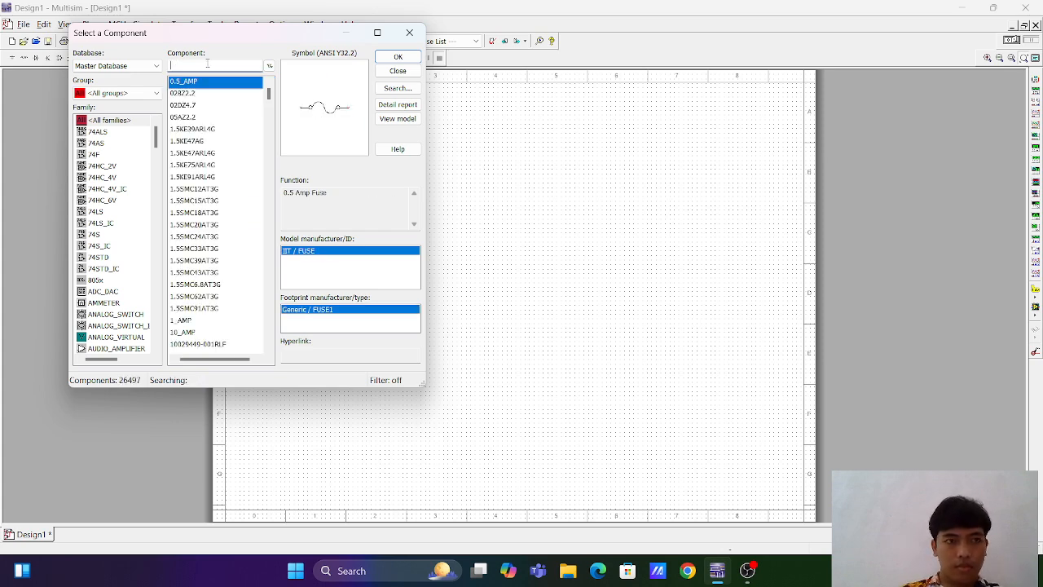
pyautogui.write('xn')
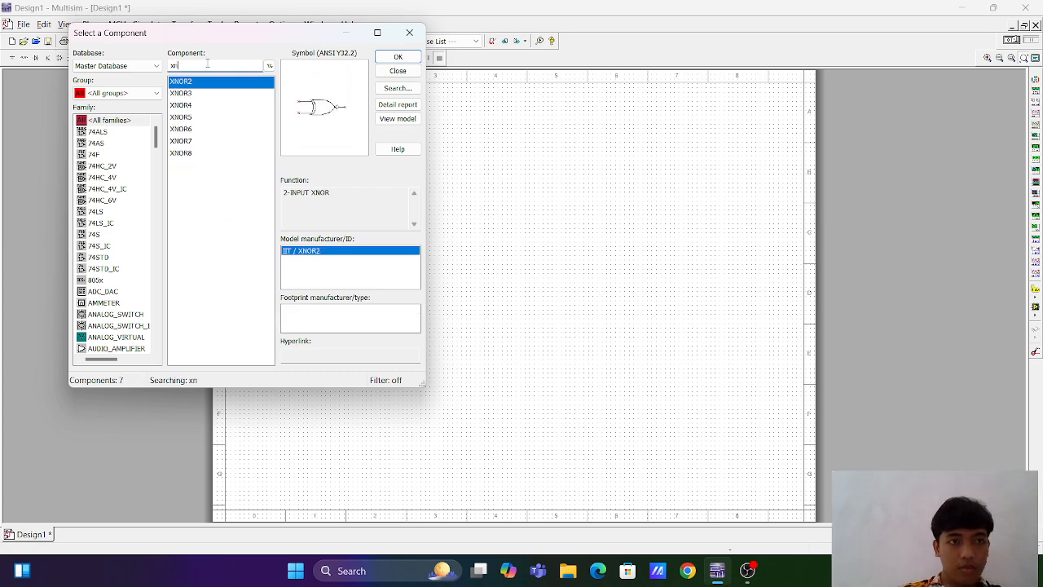
pyautogui.click(399, 59)
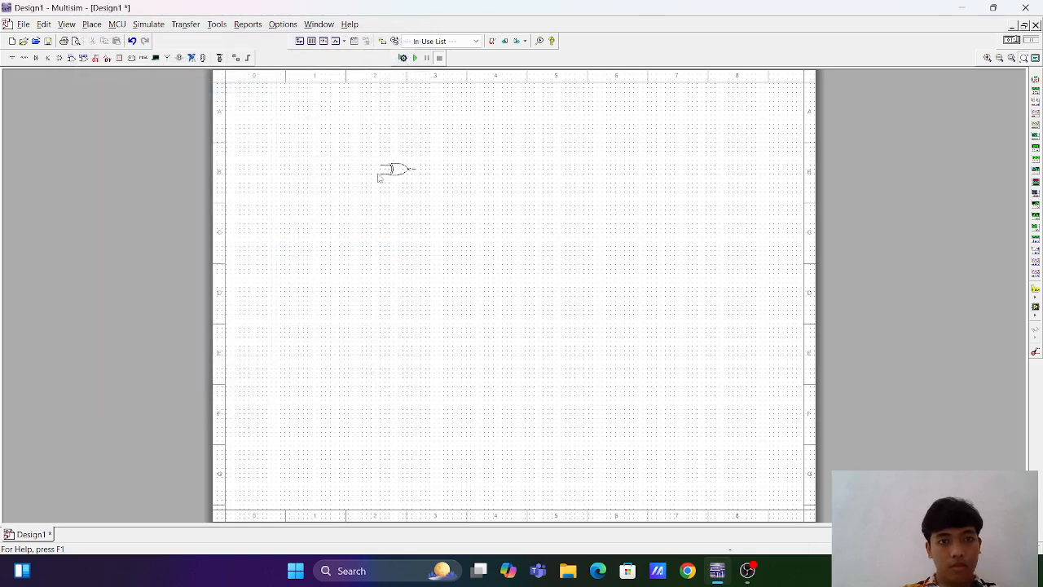
pyautogui.click(371, 165)
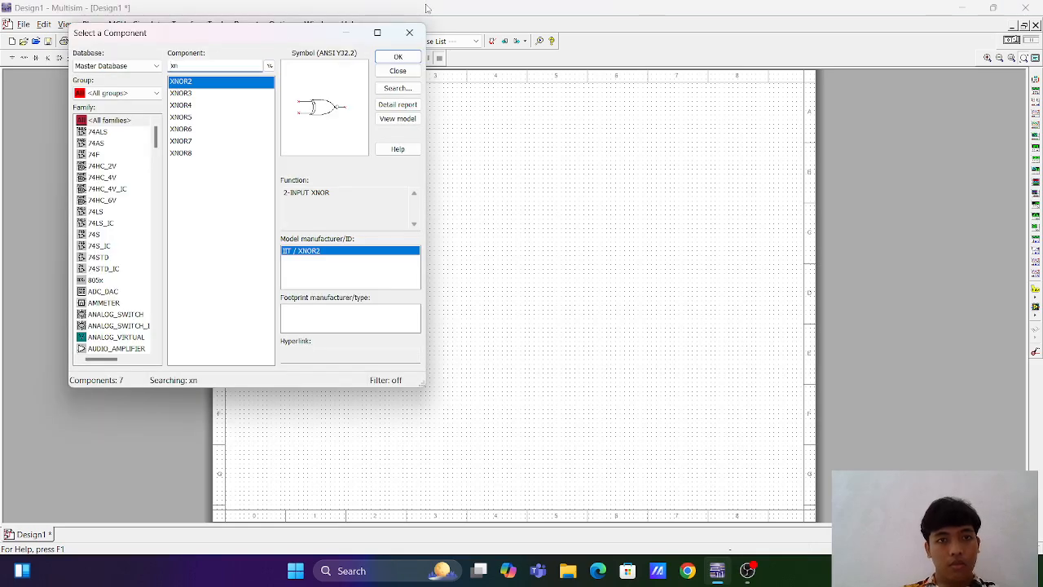
pyautogui.click(410, 34)
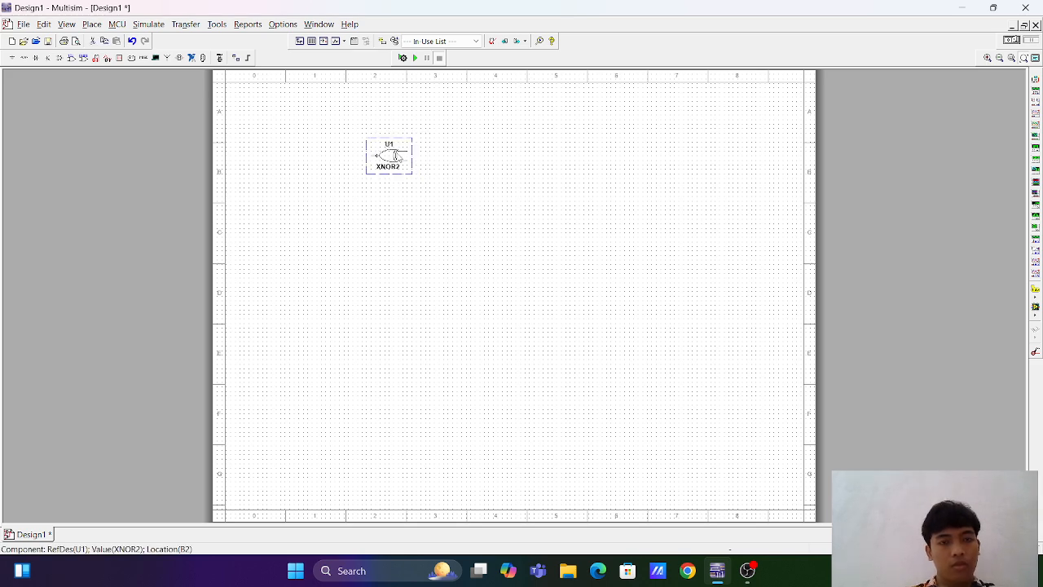
pyautogui.click(396, 203)
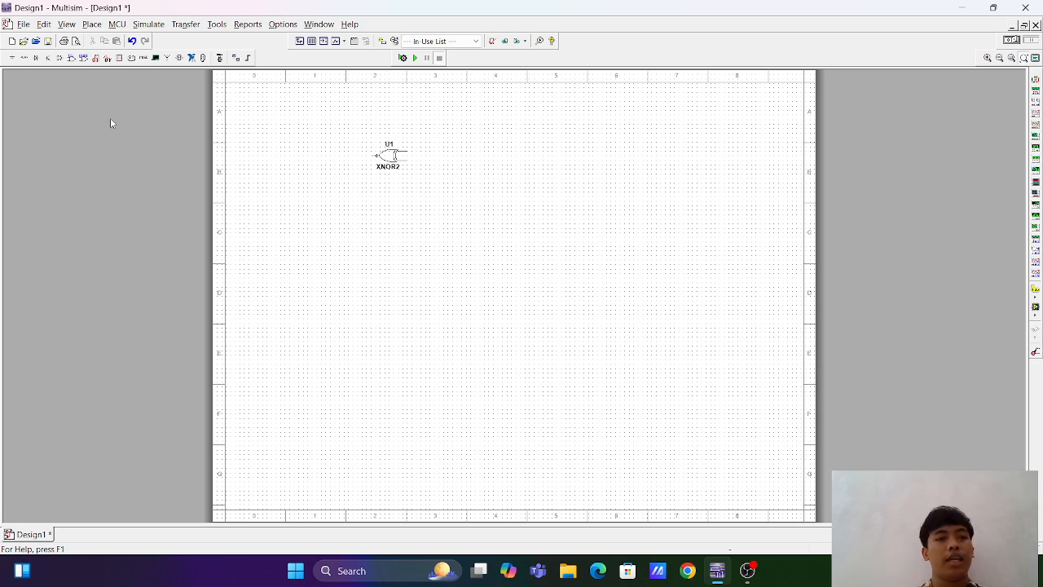
# - Find the CLOCK_VOLTAGE source across all component groups and place it below and to the left of the XNOR gate
pyautogui.click(12, 59)
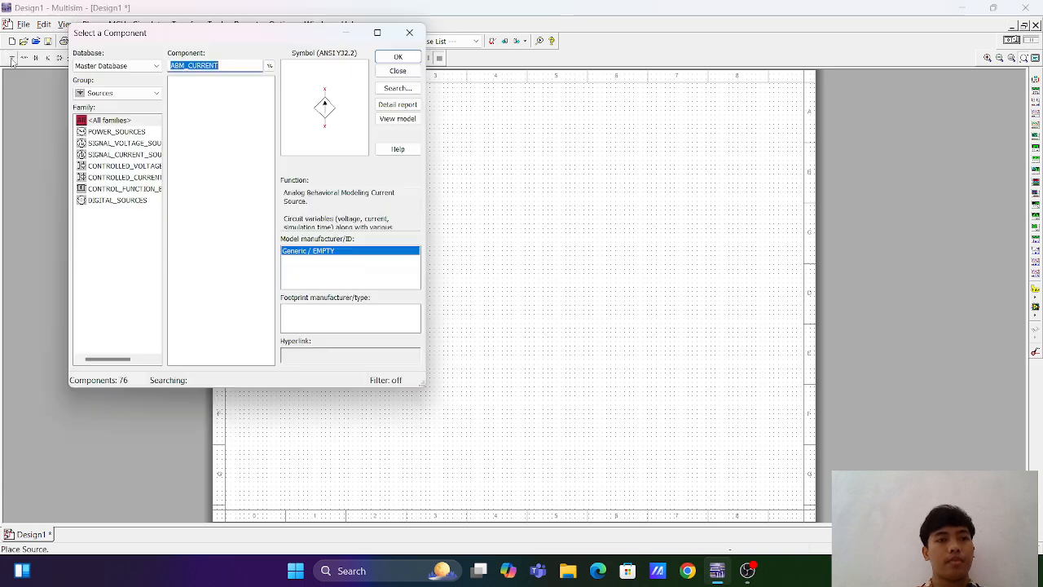
pyautogui.click(132, 93)
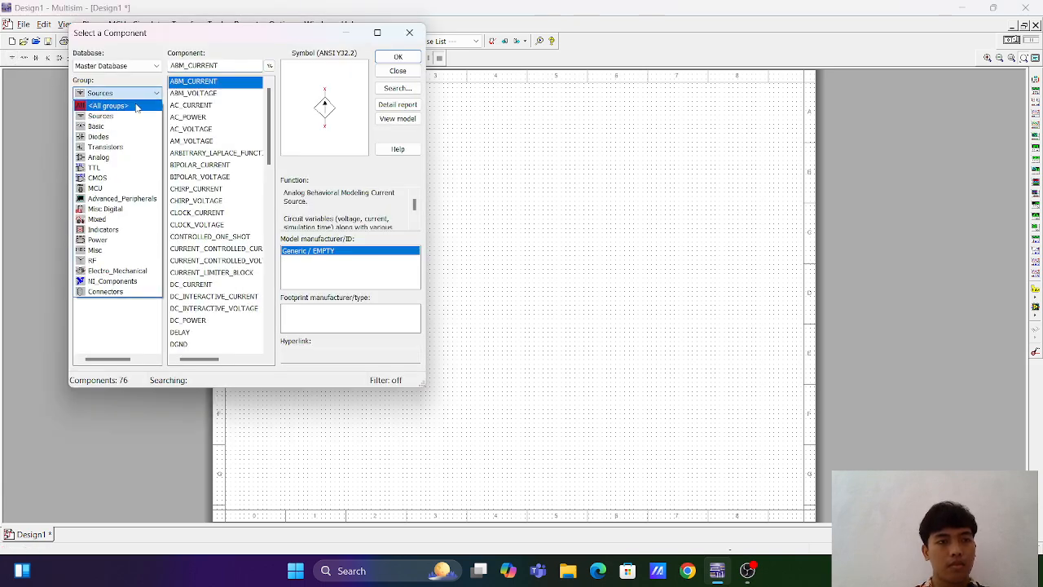
pyautogui.click(133, 104)
pyautogui.click(255, 65)
pyautogui.write('xn')
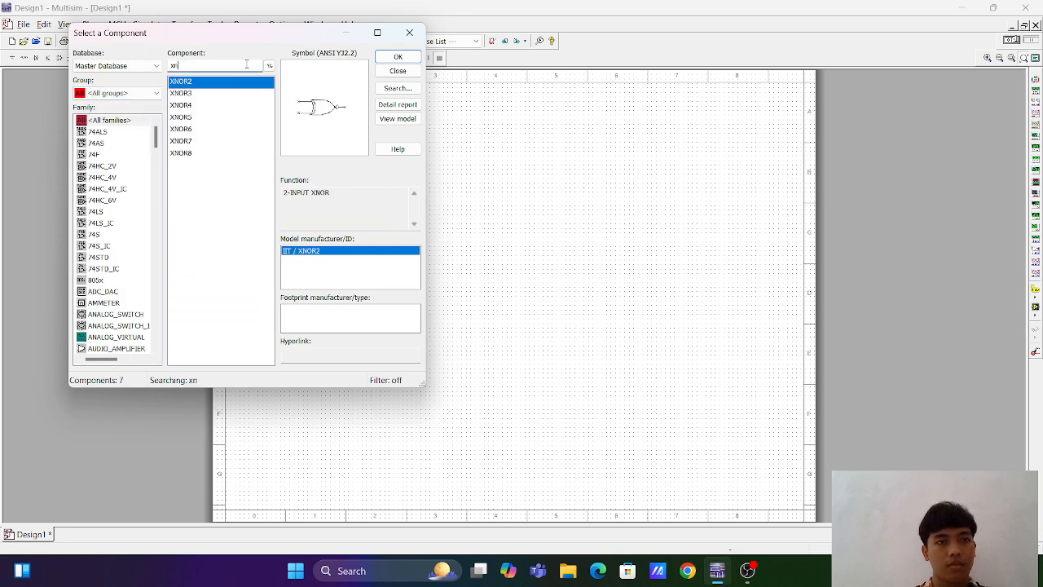
pyautogui.press('BackSpace')
pyautogui.press('BackSpace')
pyautogui.write('cloc')
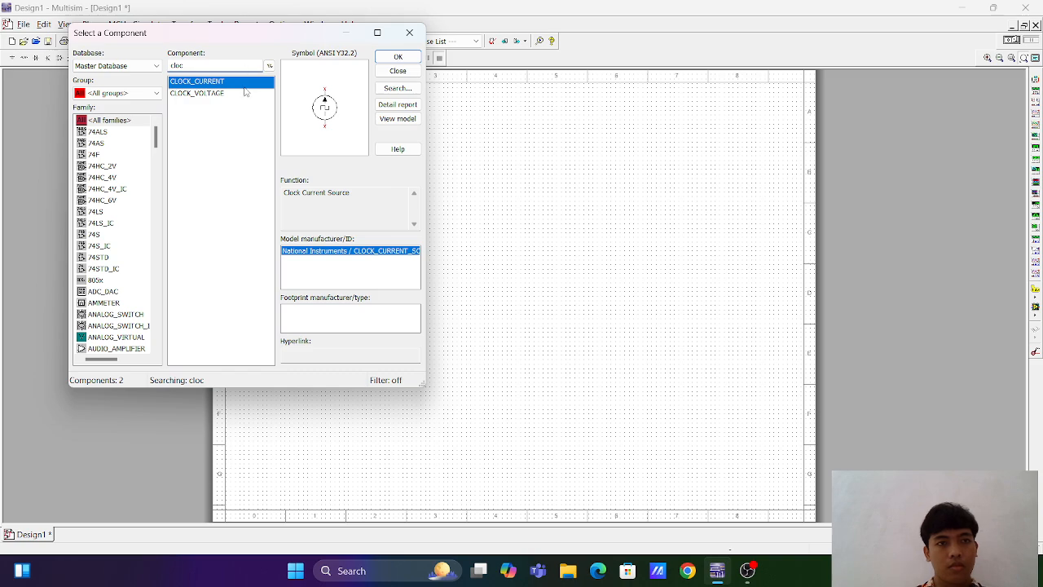
pyautogui.click(245, 91)
pyautogui.click(398, 57)
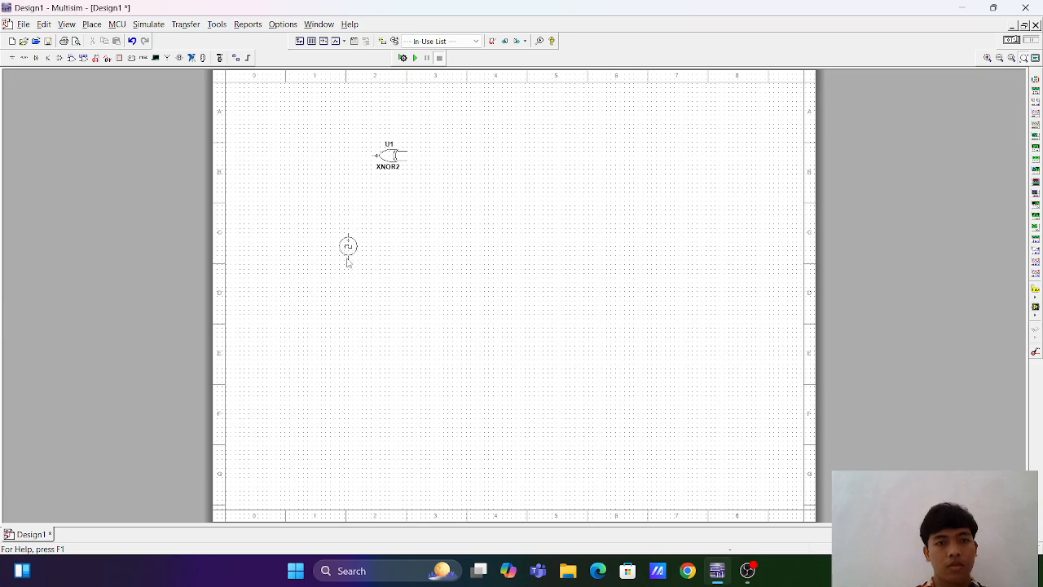
pyautogui.click(348, 259)
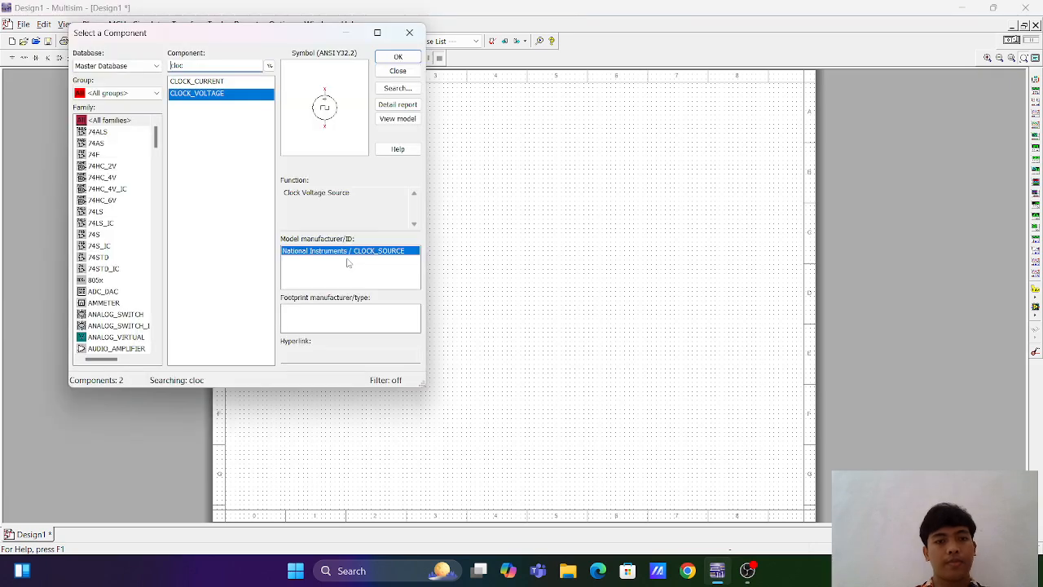
pyautogui.click(404, 37)
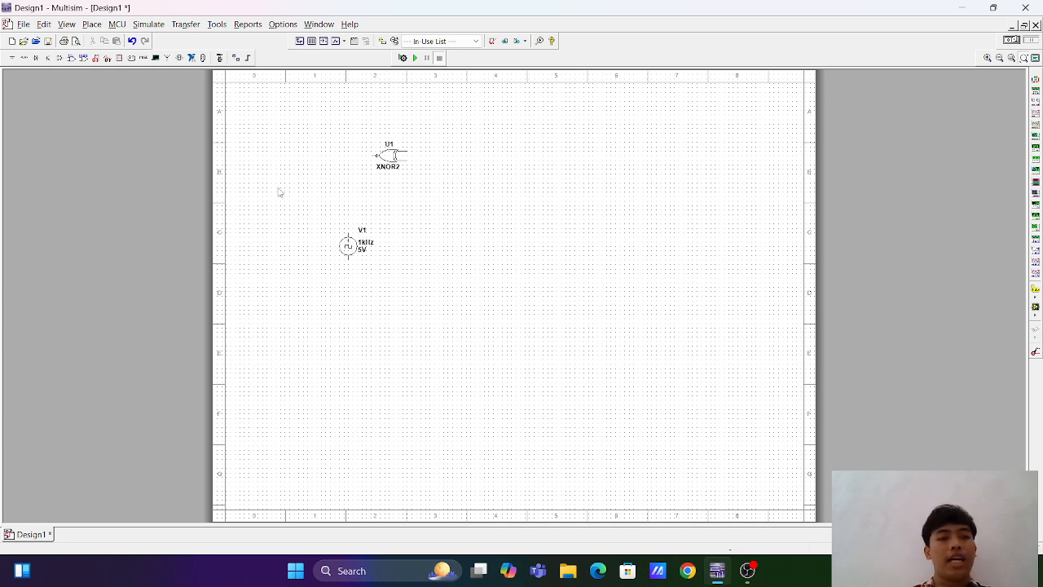
# - Find the D_FF flip-flop across all component groups and place it to the right of the clock source
pyautogui.click(12, 59)
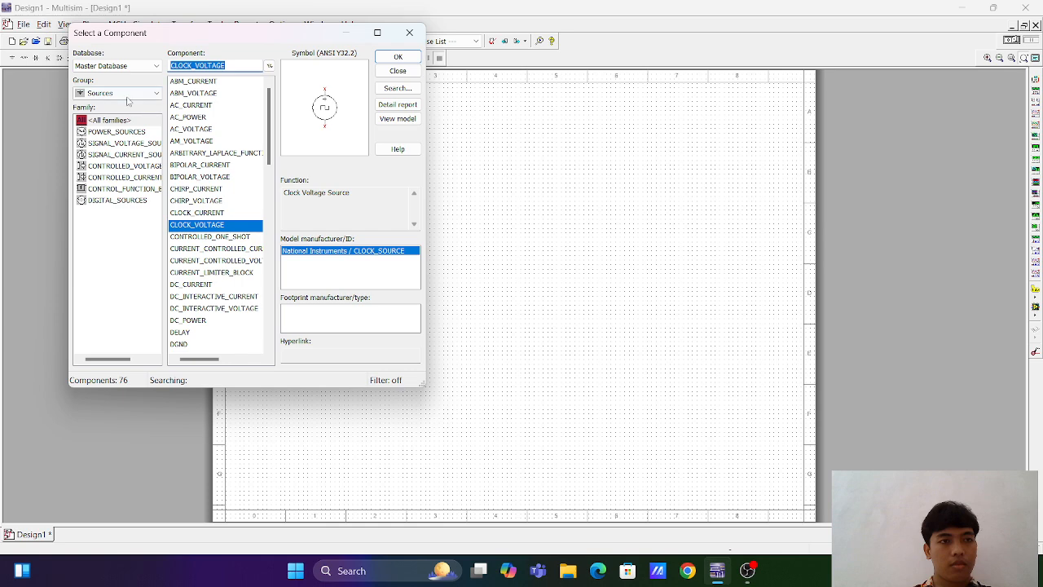
pyautogui.click(137, 93)
pyautogui.click(138, 106)
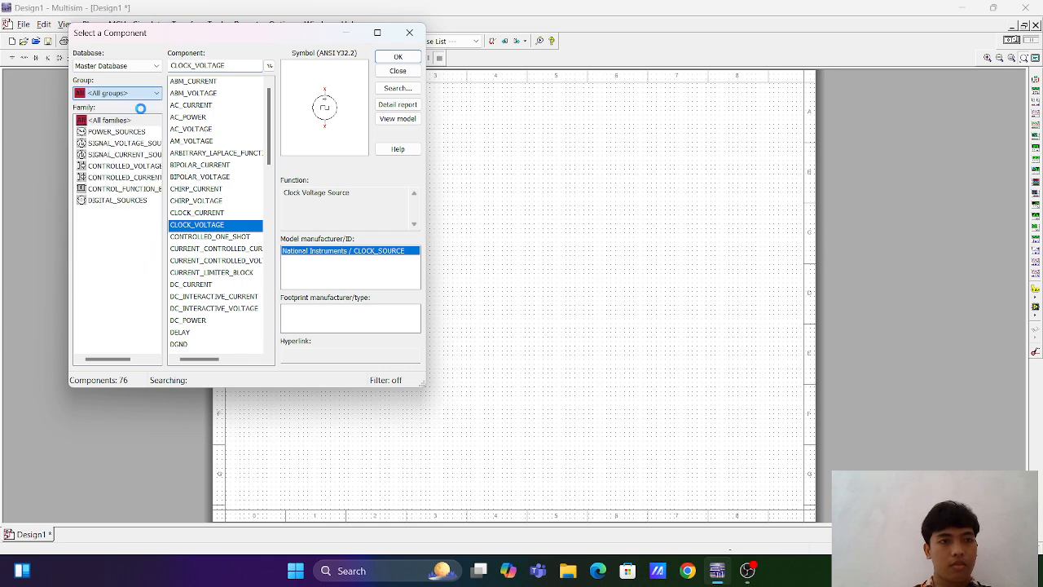
pyautogui.click(206, 66)
pyautogui.write('cloc')
pyautogui.press('BackSpace')
pyautogui.press('BackSpace')
pyautogui.press('BackSpace')
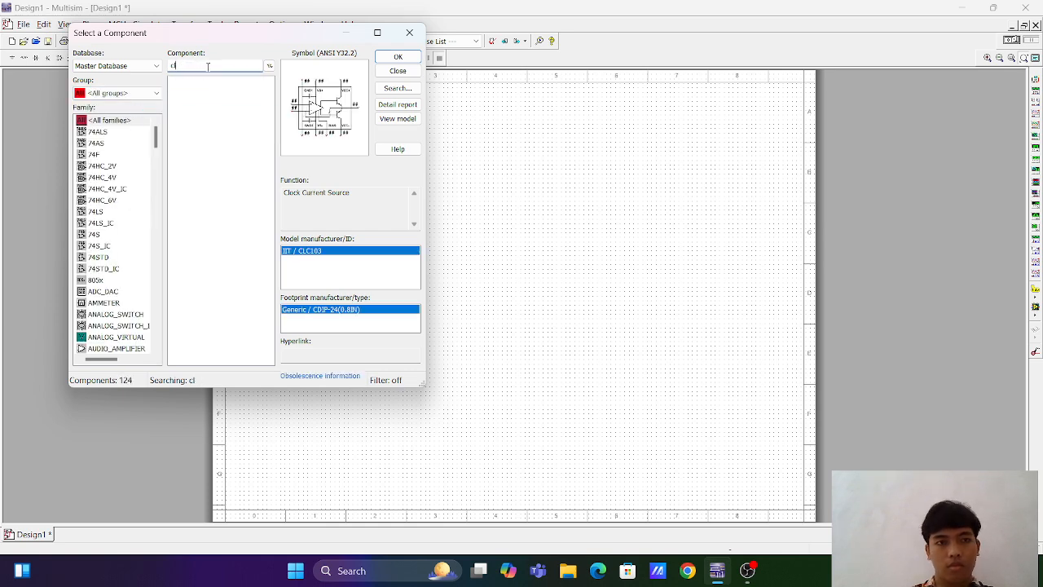
pyautogui.press('BackSpace')
pyautogui.write('d')
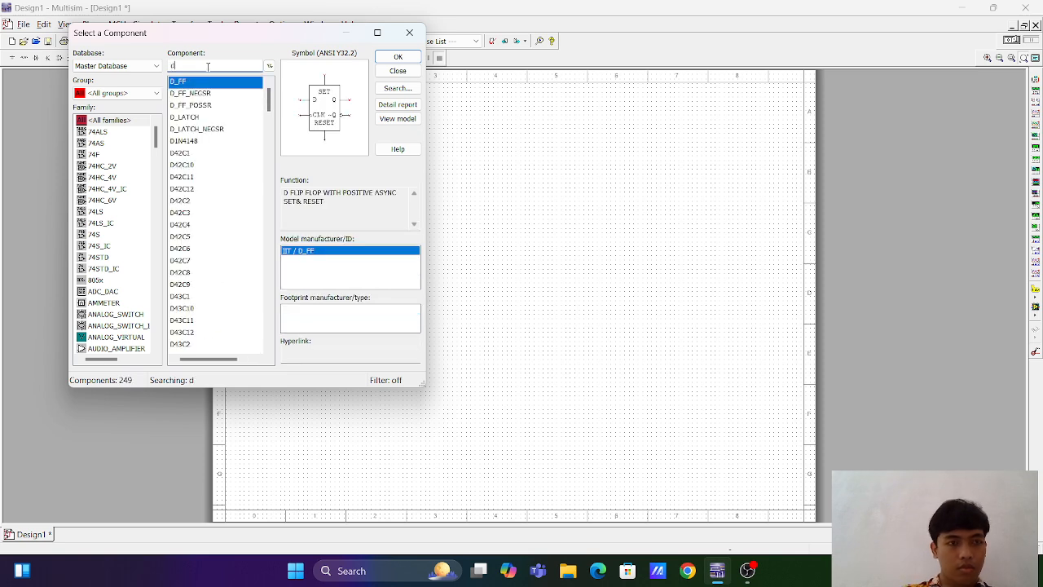
pyautogui.click(398, 56)
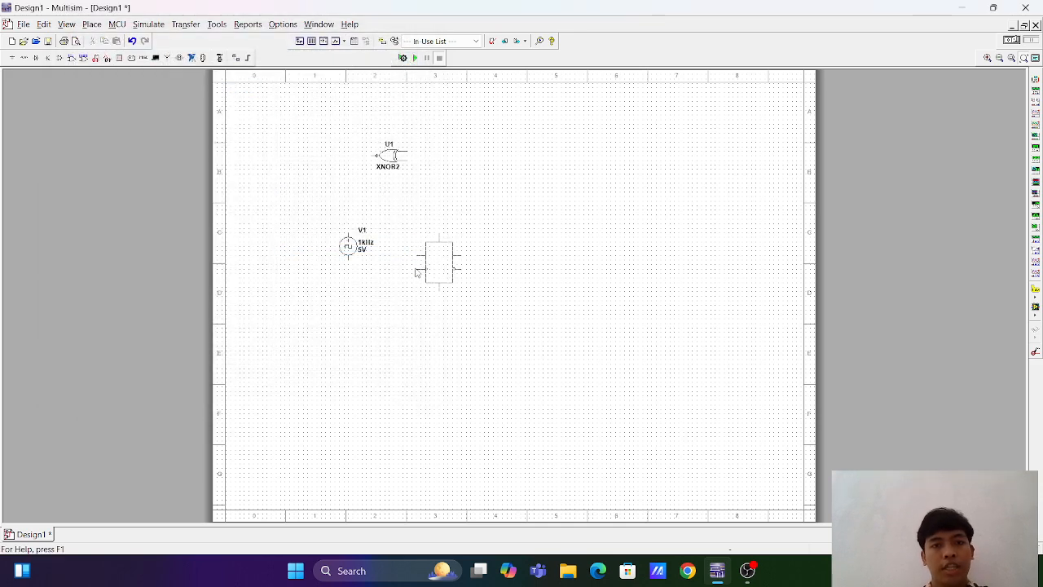
pyautogui.click(425, 277)
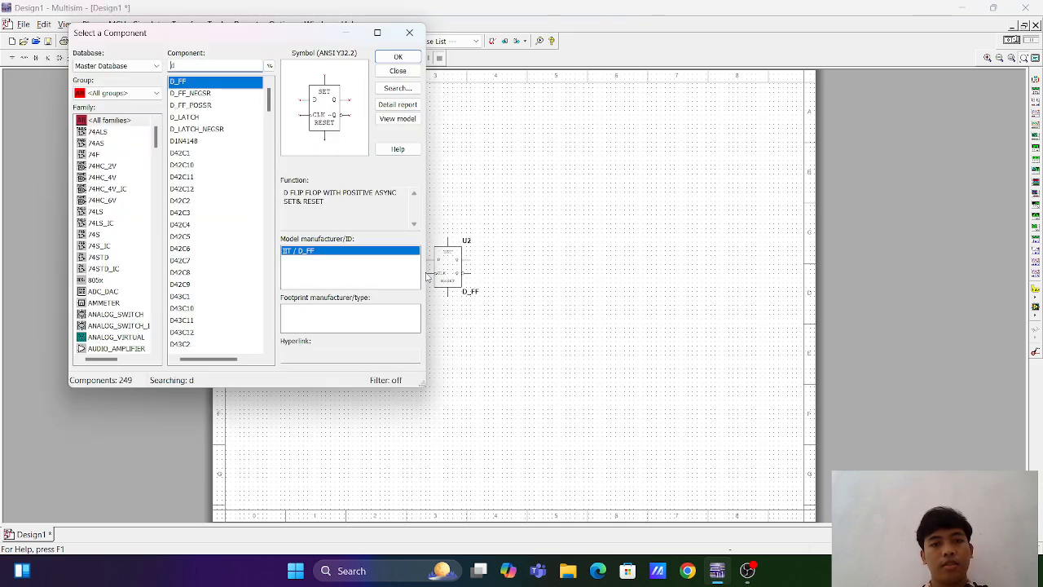
# - Place a second D_FF flip-flop to the right of the first one and finish placing flip-flops
pyautogui.click(393, 56)
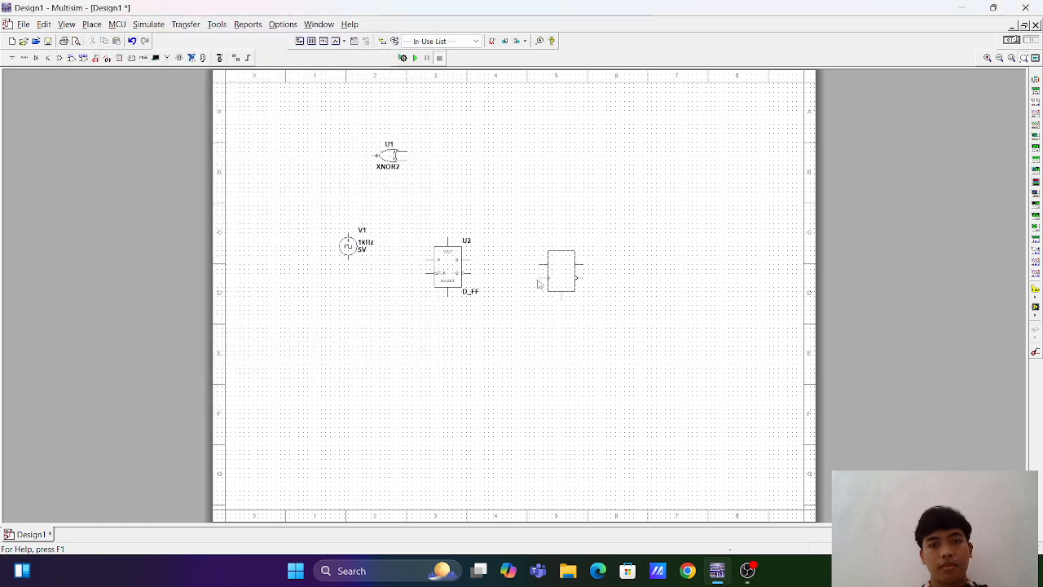
pyautogui.click(542, 282)
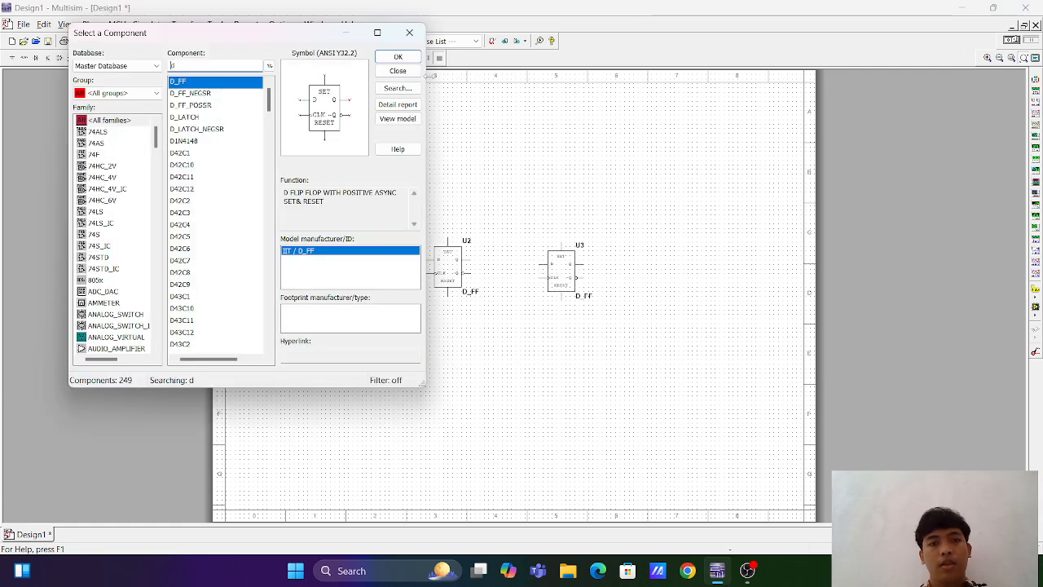
pyautogui.click(409, 34)
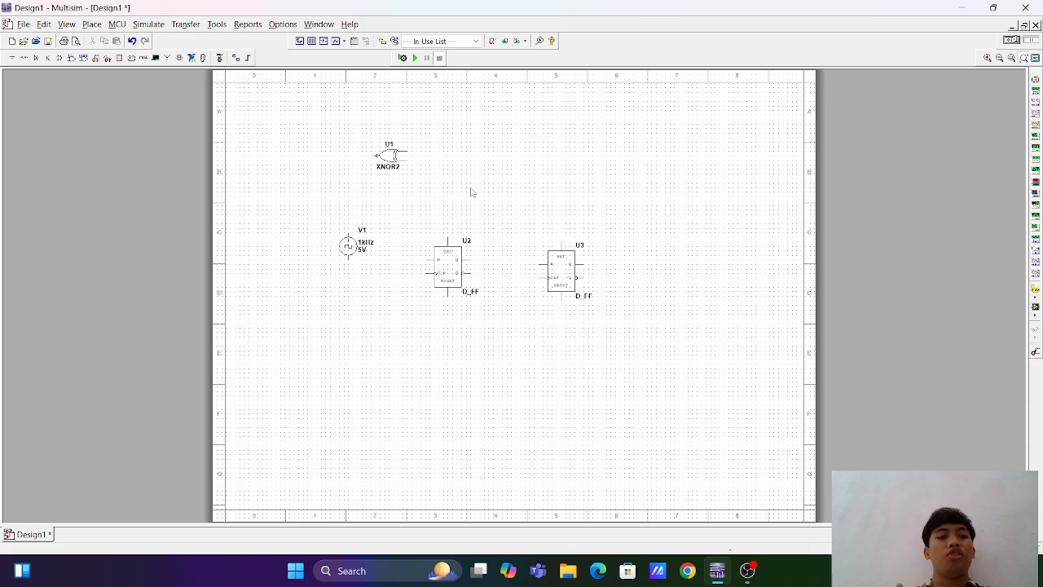
# - Place two PROBE_DIG_RED probes from all component groups side by side below the flip-flops
pyautogui.click(11, 57)
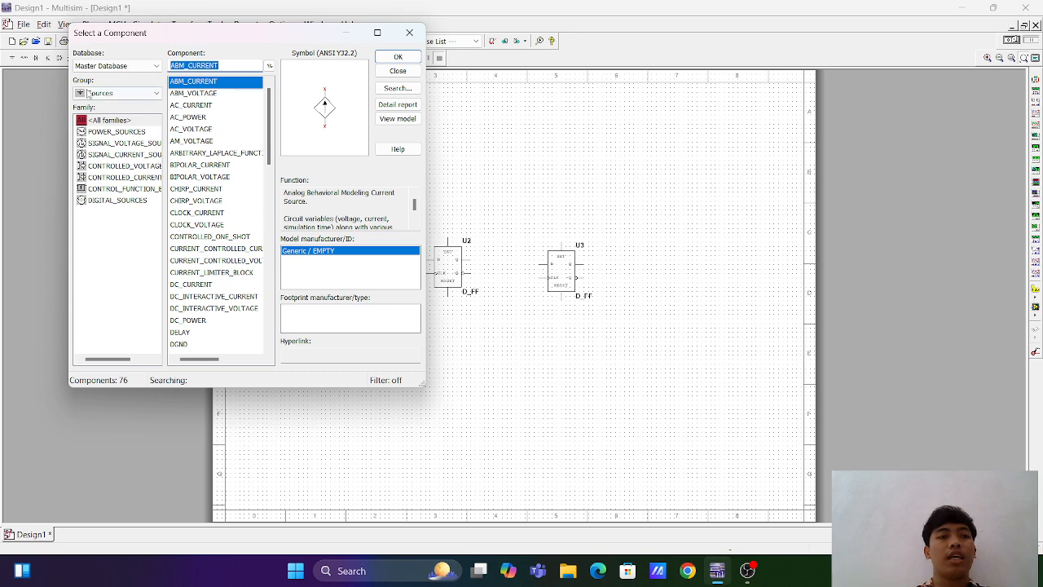
pyautogui.click(104, 92)
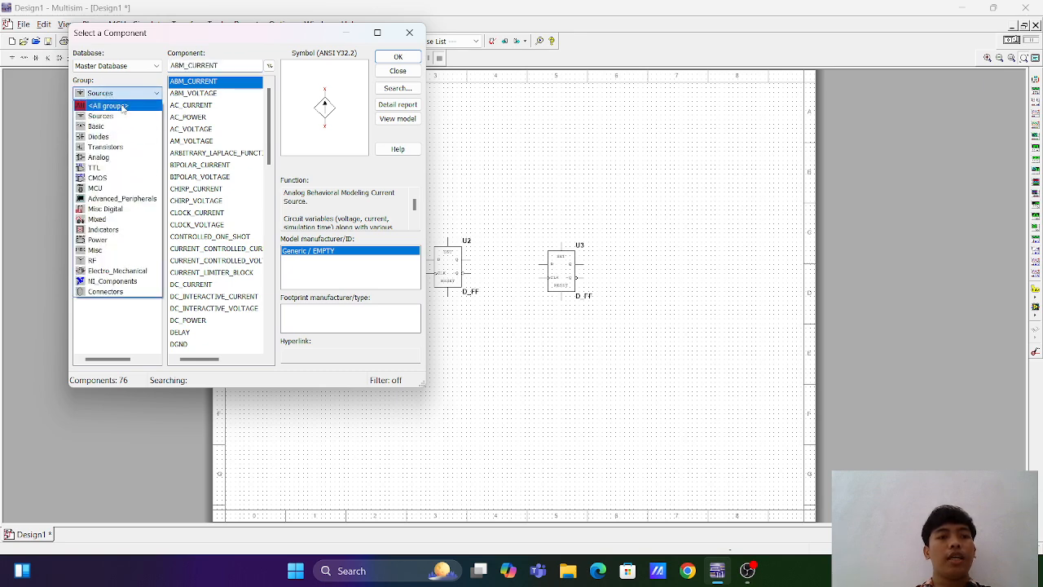
pyautogui.click(124, 105)
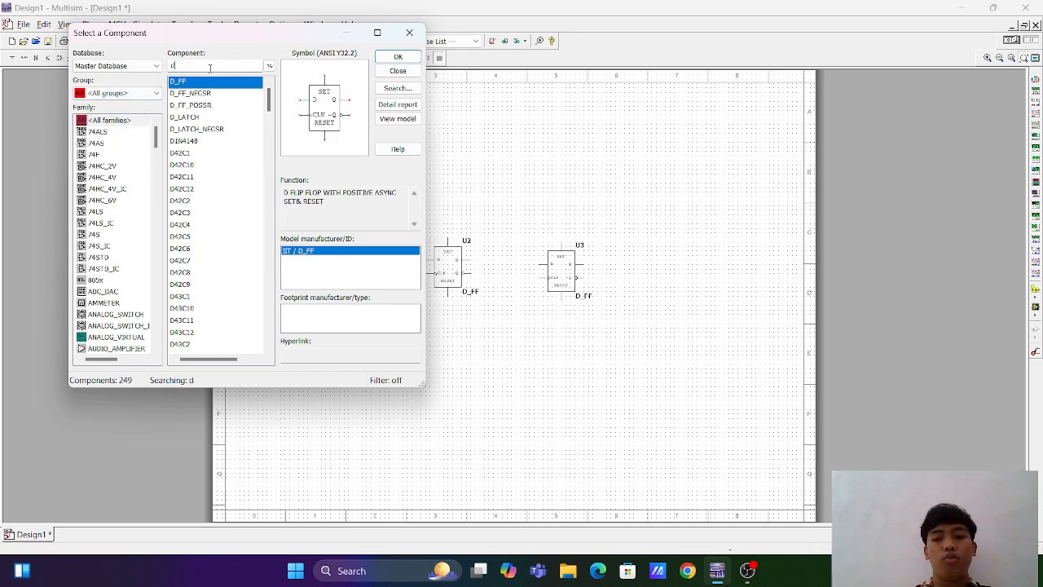
pyautogui.press('BackSpace')
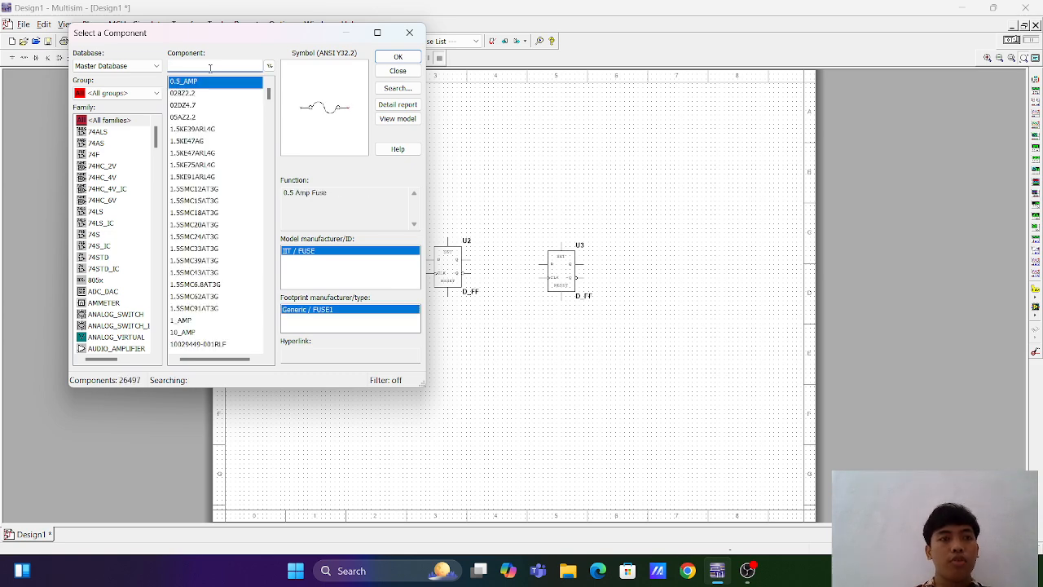
pyautogui.write('pr')
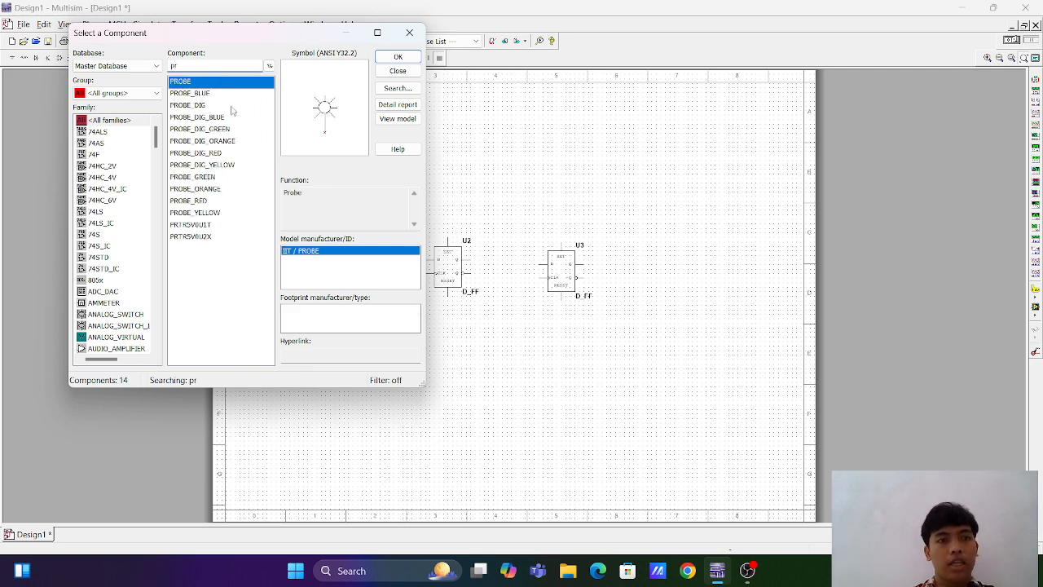
pyautogui.click(235, 154)
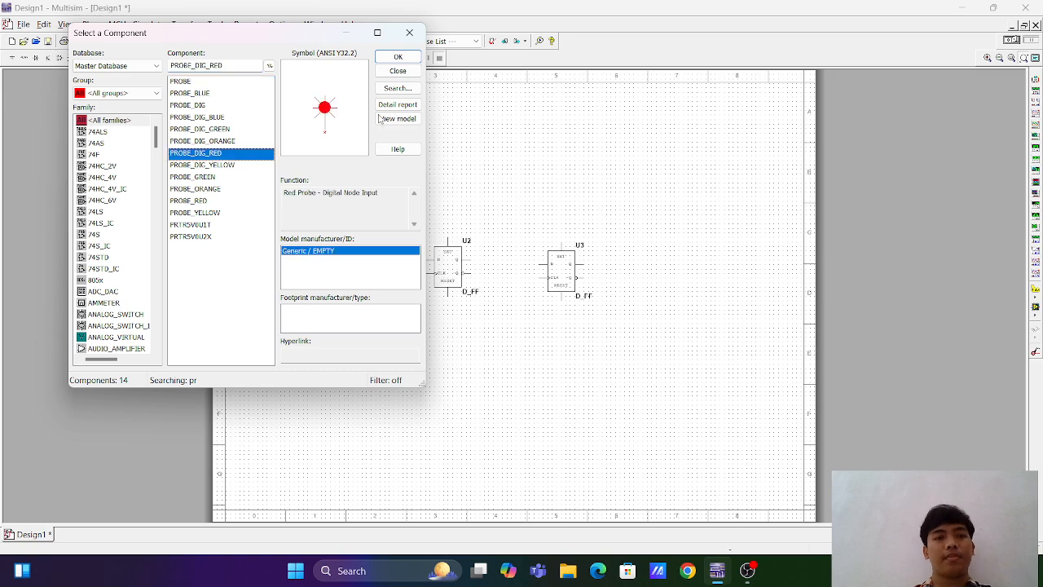
pyautogui.click(396, 59)
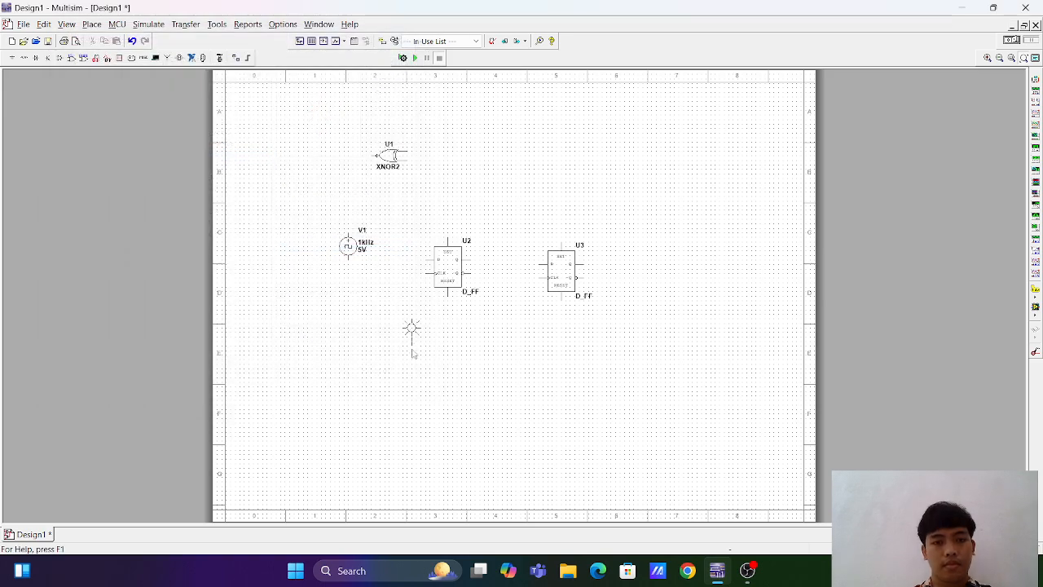
pyautogui.click(409, 377)
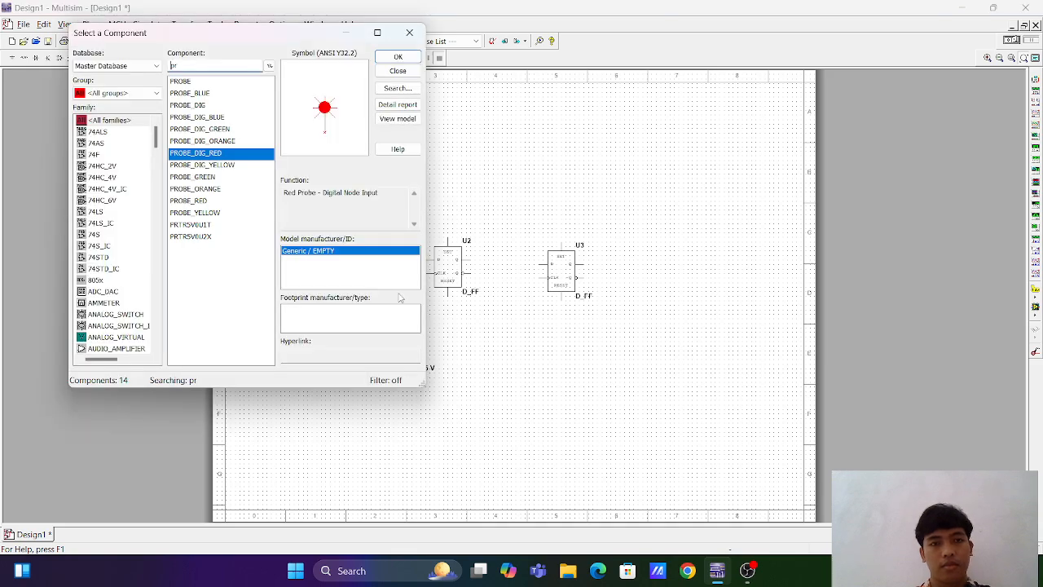
pyautogui.click(394, 61)
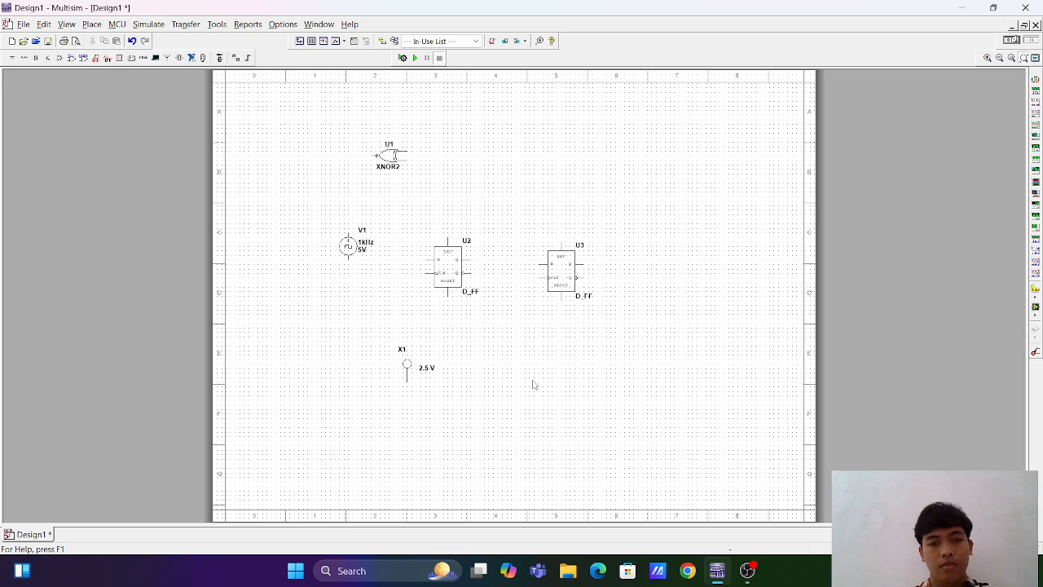
pyautogui.click(534, 384)
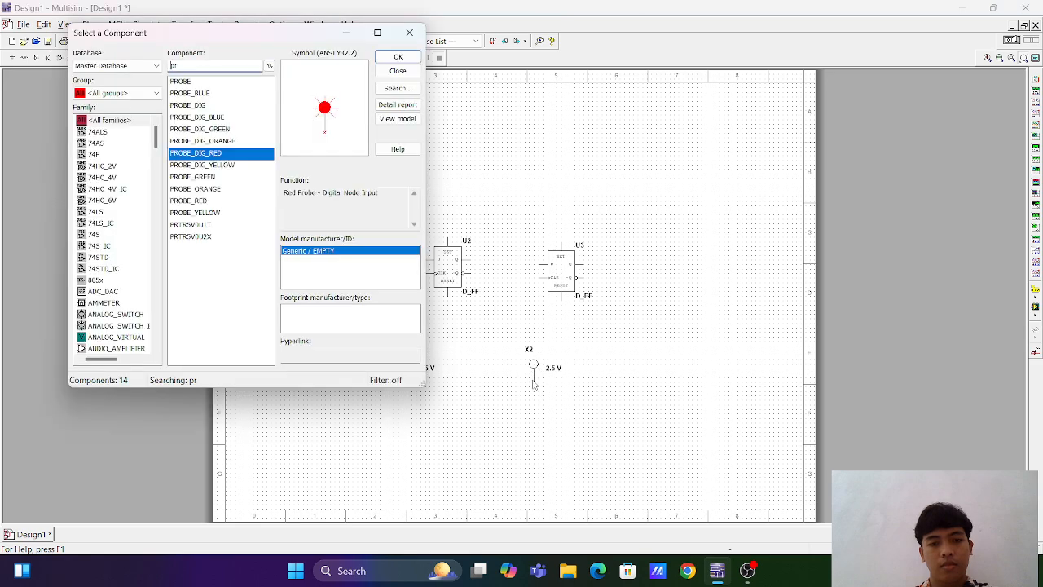
# - Finish placing probes and rotate both digital probes, X1 and X2, by 180 degrees so their pins point up
pyautogui.click(416, 36)
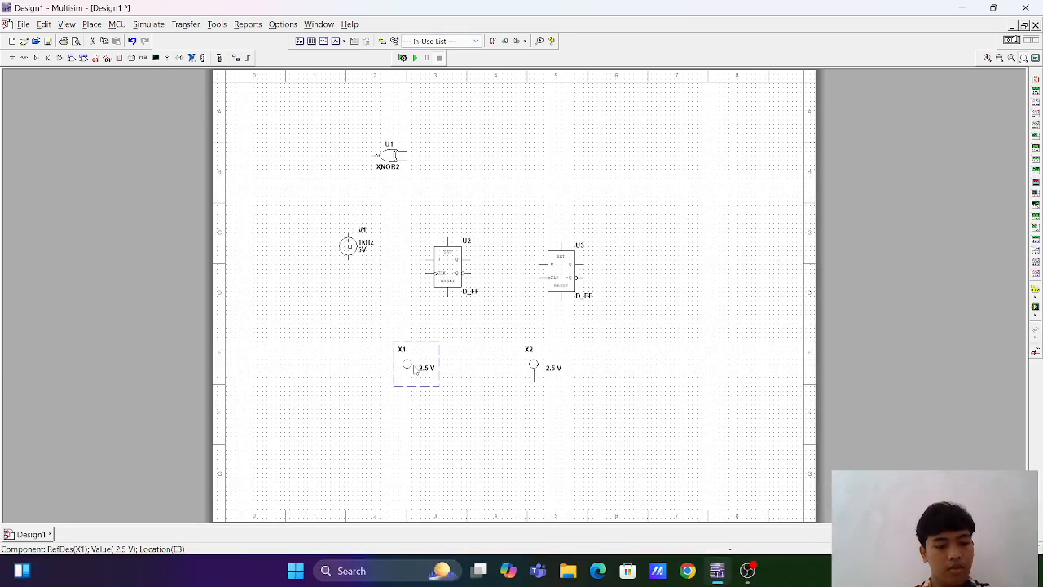
pyautogui.hotkey('ctrl', 'r')
pyautogui.hotkey('ctrl', 'r')
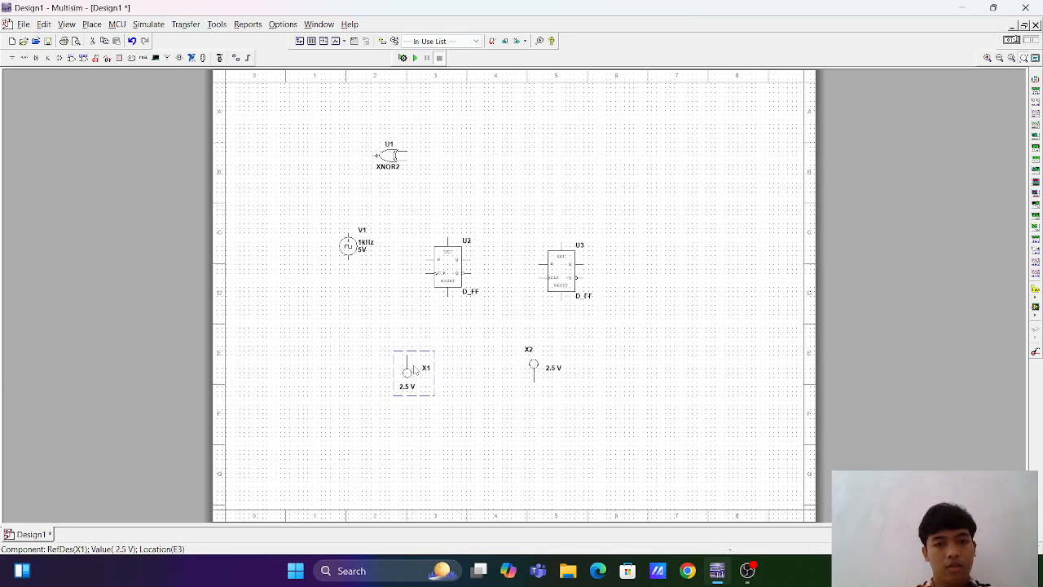
pyautogui.click(551, 368)
pyautogui.click(533, 367)
pyautogui.hotkey('ctrl', 'r')
pyautogui.hotkey('ctrl', 'r')
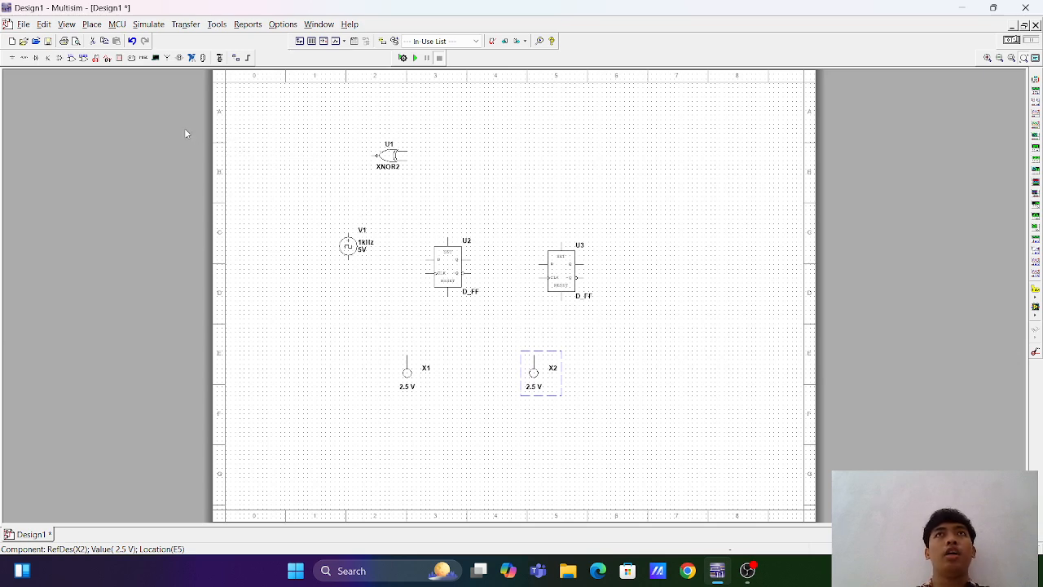
# - Find the DCD_HEX_DIG_BLUE display across all component groups and place one to the right of flip-flop U3
pyautogui.click(12, 57)
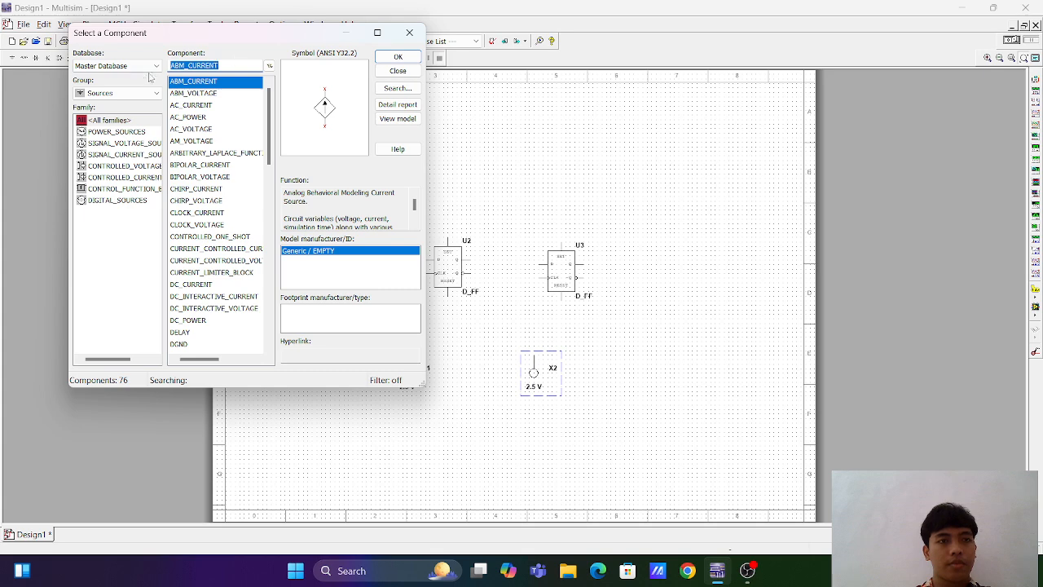
pyautogui.click(135, 93)
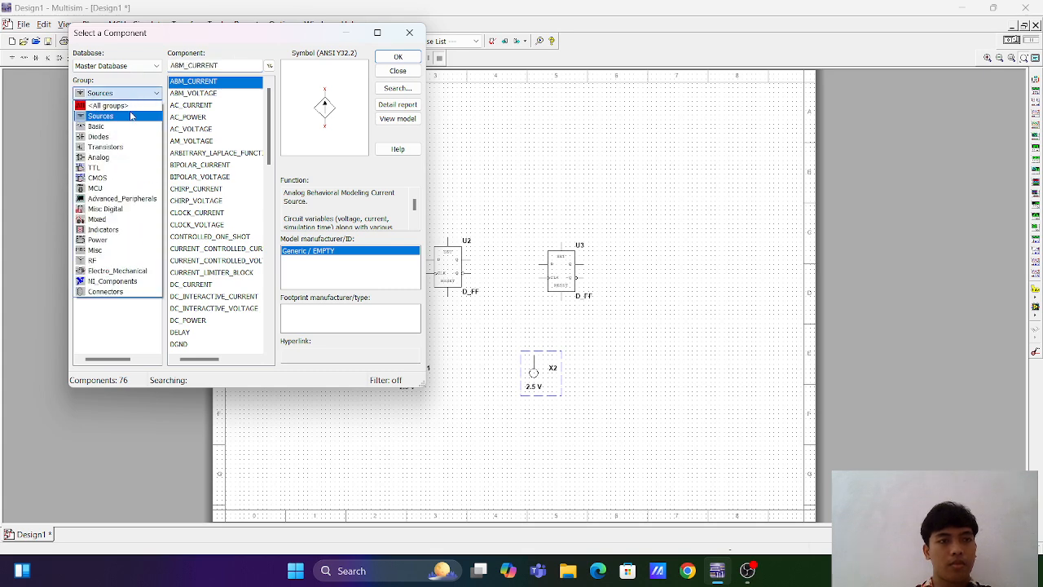
pyautogui.click(127, 105)
pyautogui.click(228, 65)
pyautogui.write('pr')
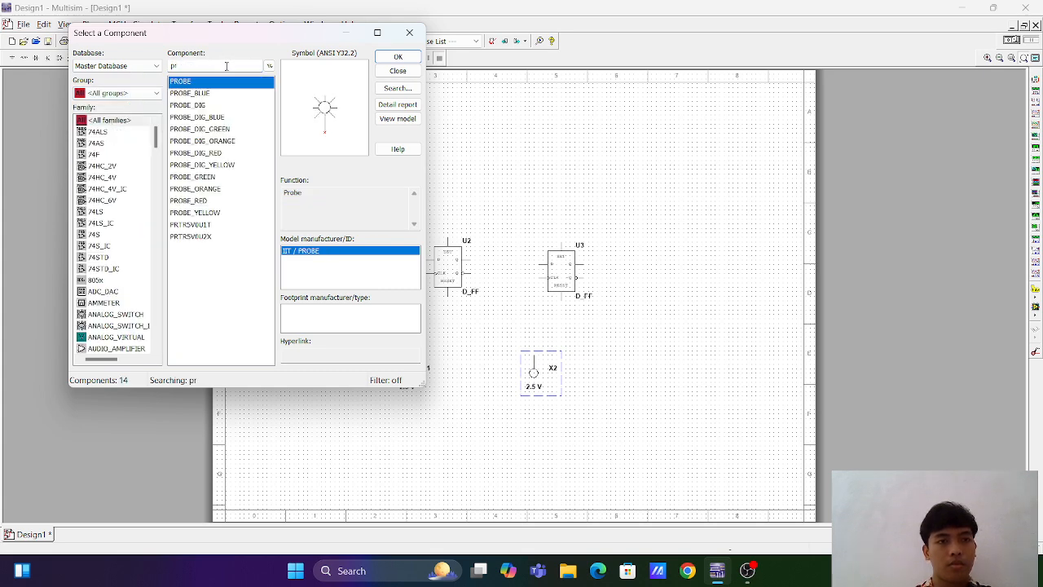
pyautogui.press('BackSpace')
pyautogui.press('BackSpace')
pyautogui.write('dc')
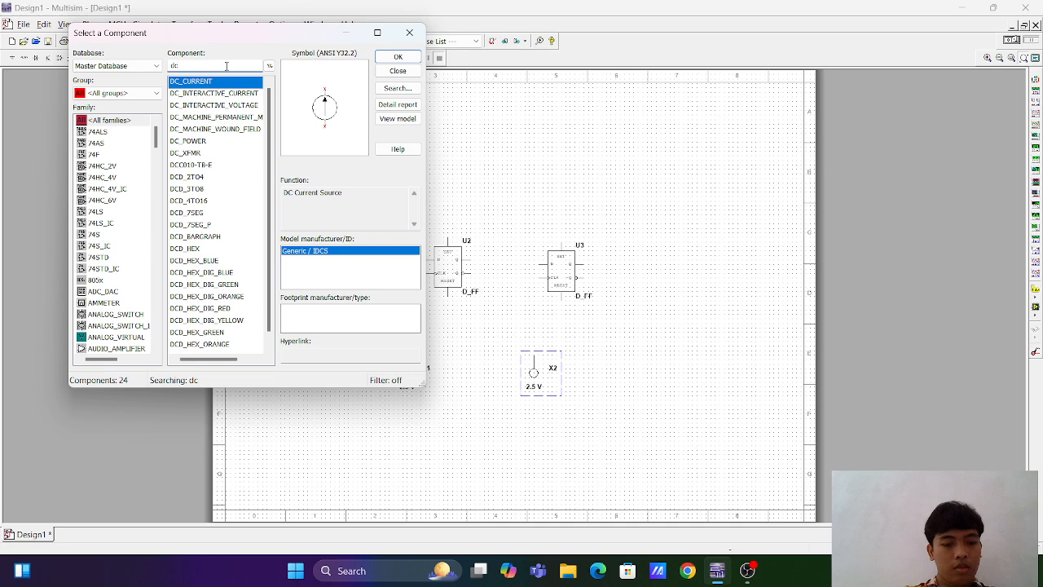
pyautogui.write('d')
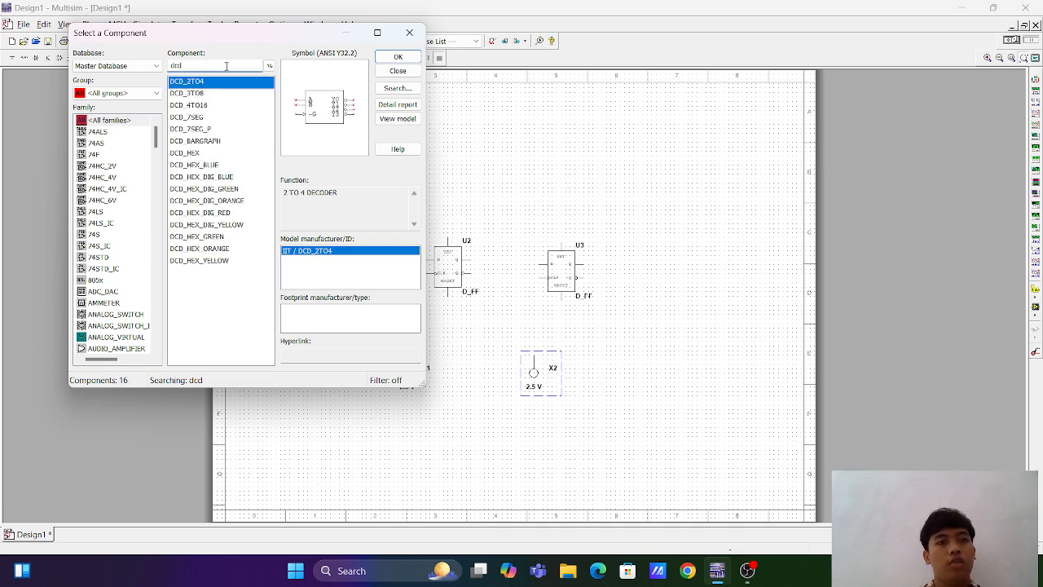
pyautogui.click(242, 178)
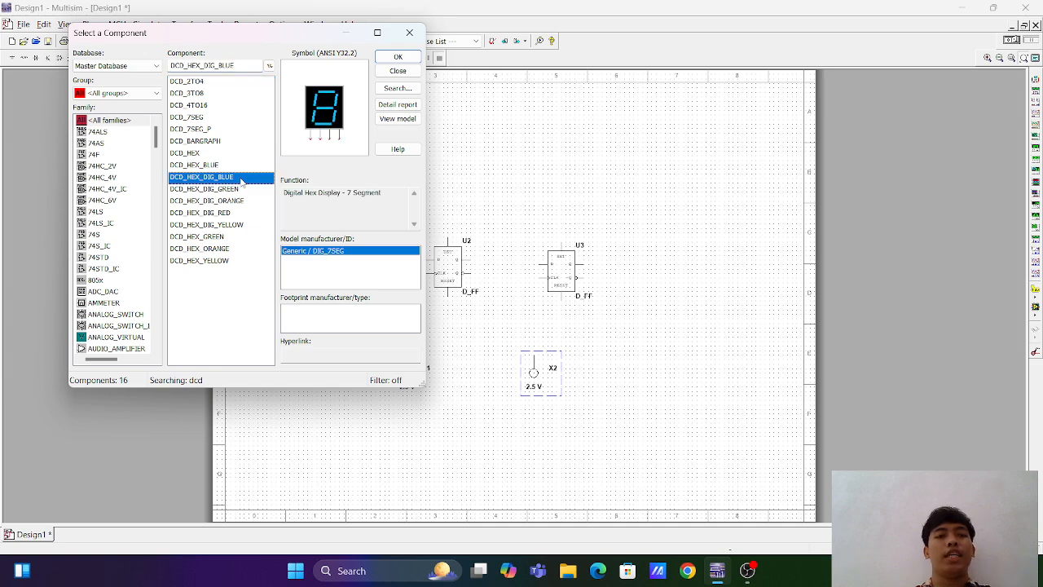
pyautogui.click(398, 57)
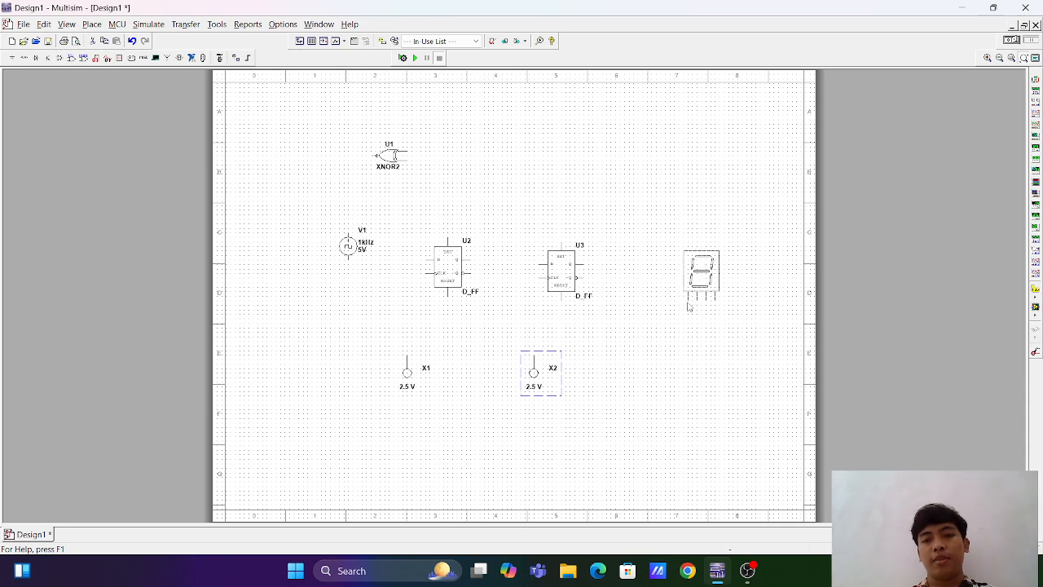
pyautogui.click(692, 304)
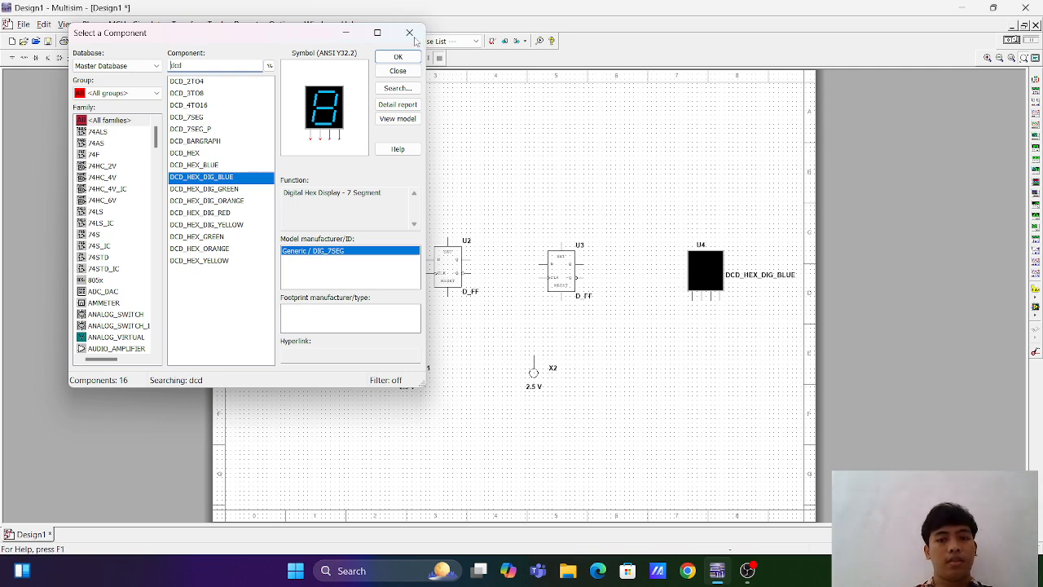
pyautogui.click(410, 32)
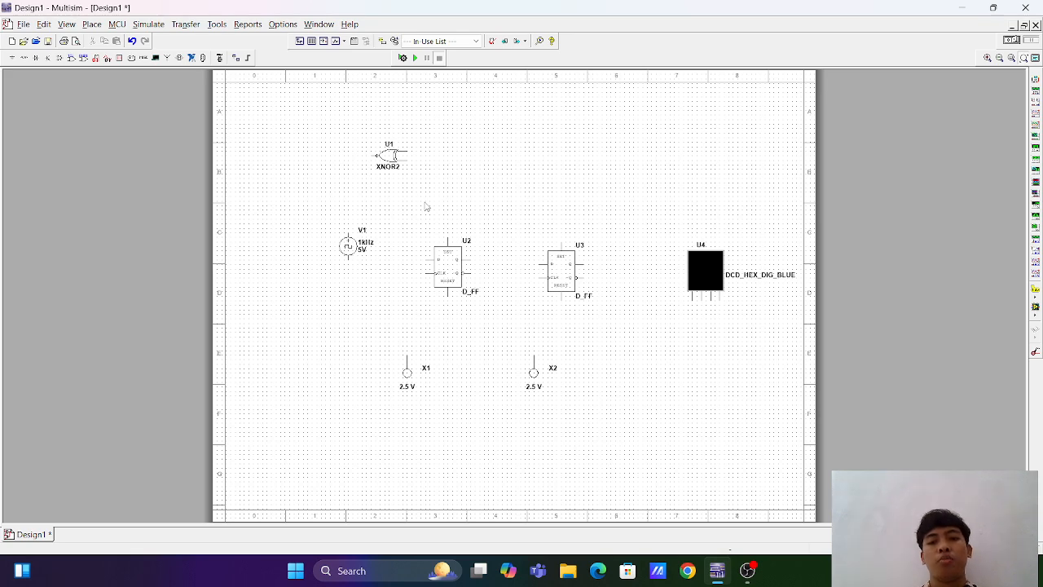
# - Wire clock source V1's upper terminal to U2's CLK input and the XNOR gate's output to U2's D input
pyautogui.click(348, 234)
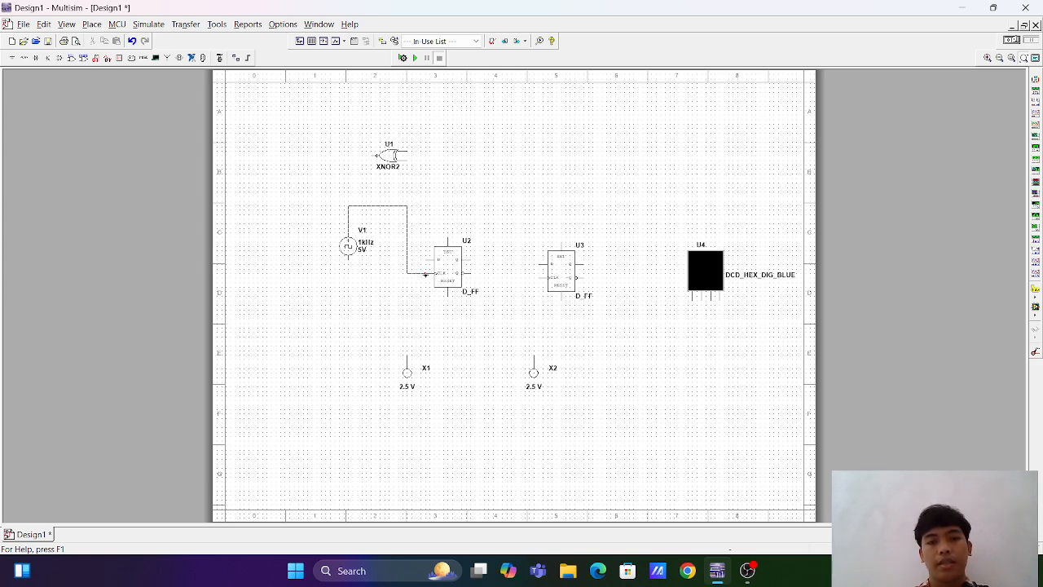
pyautogui.click(426, 273)
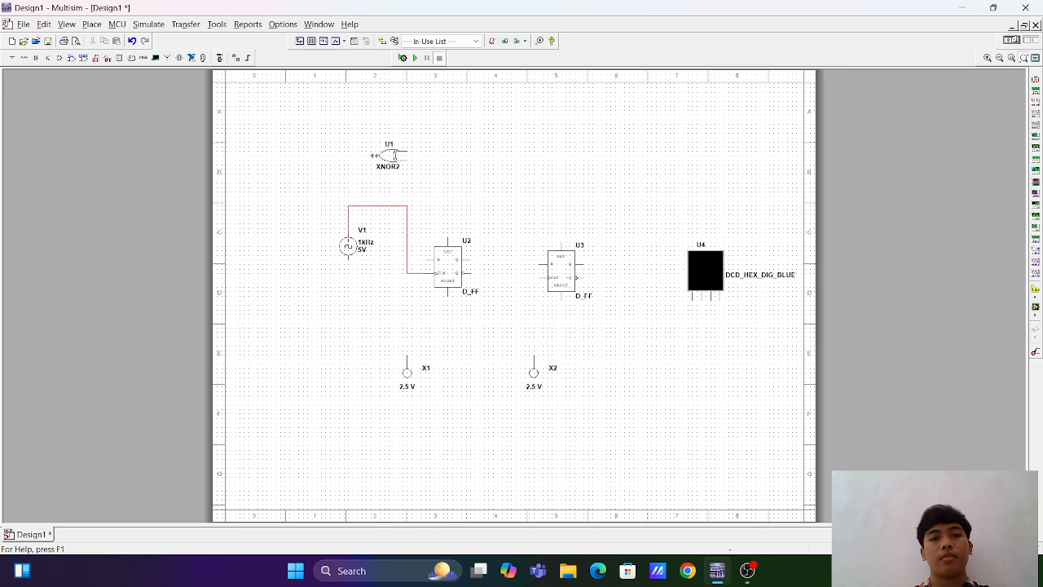
pyautogui.click(371, 155)
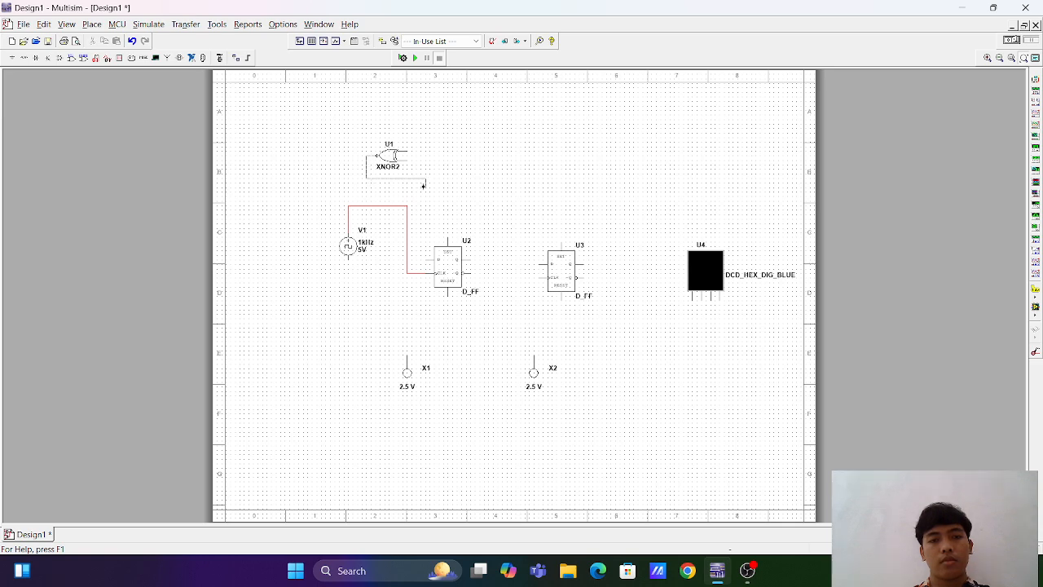
pyautogui.click(424, 260)
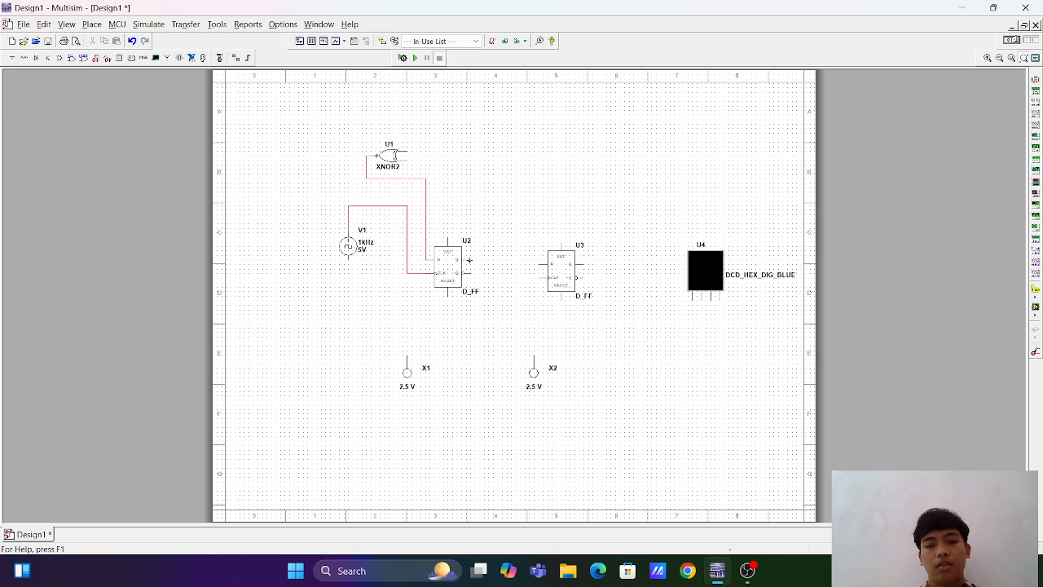
# - Wire U2's Q output to the XNOR gate's lower input and the gate's upper input to U3's D input
pyautogui.click(469, 260)
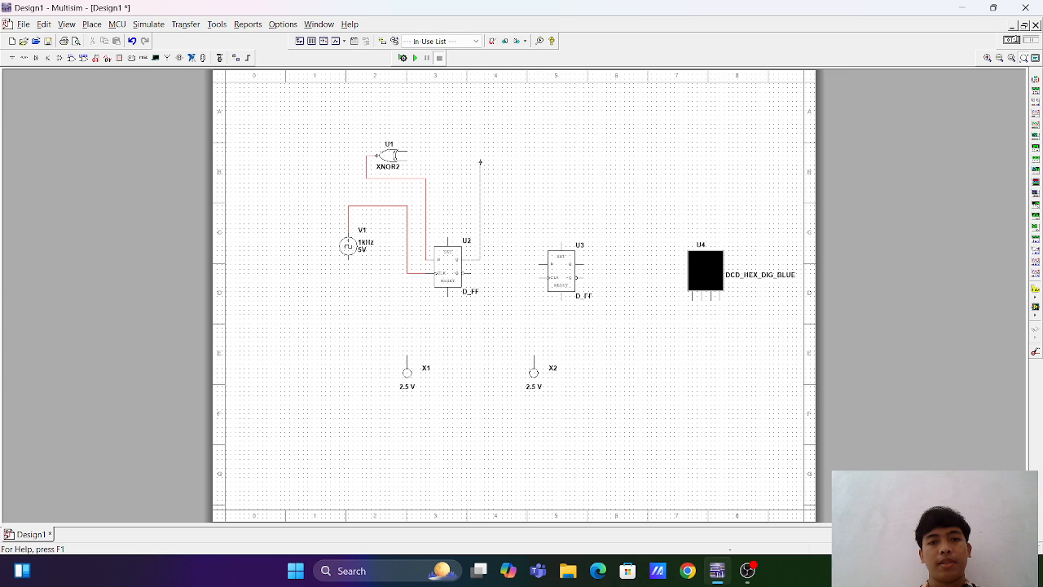
pyautogui.click(406, 162)
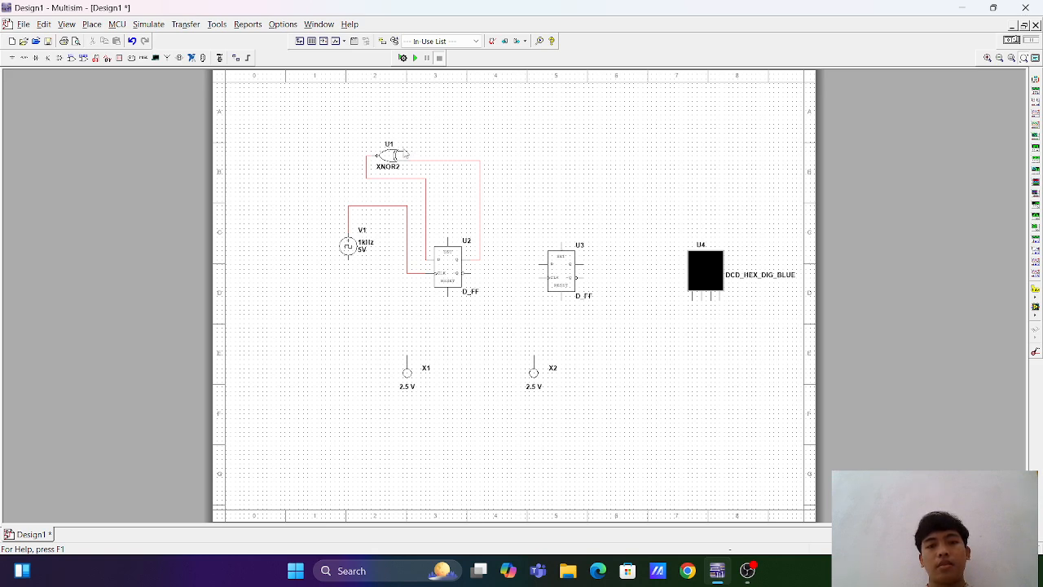
pyautogui.click(405, 150)
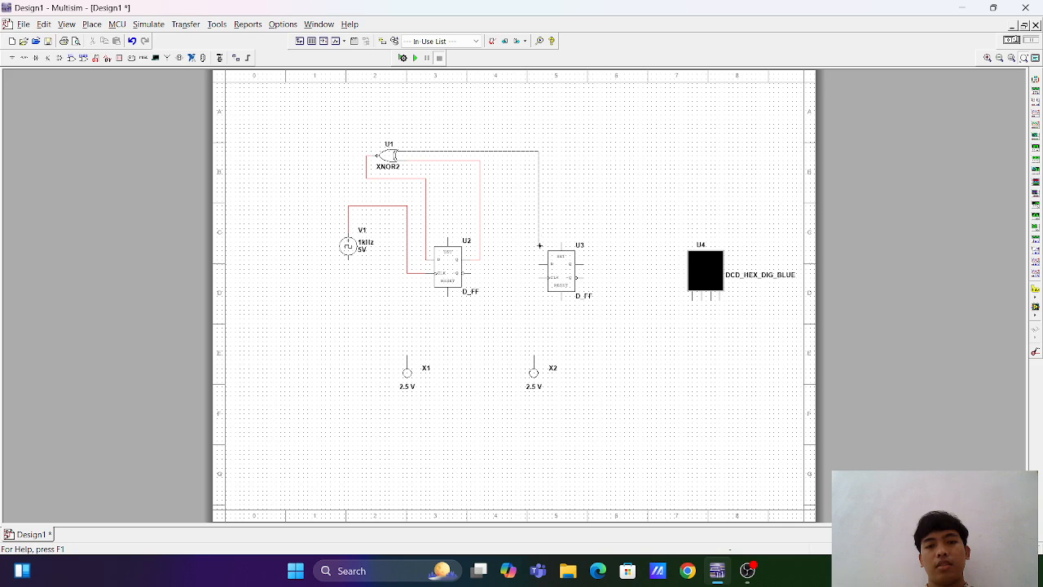
pyautogui.click(540, 264)
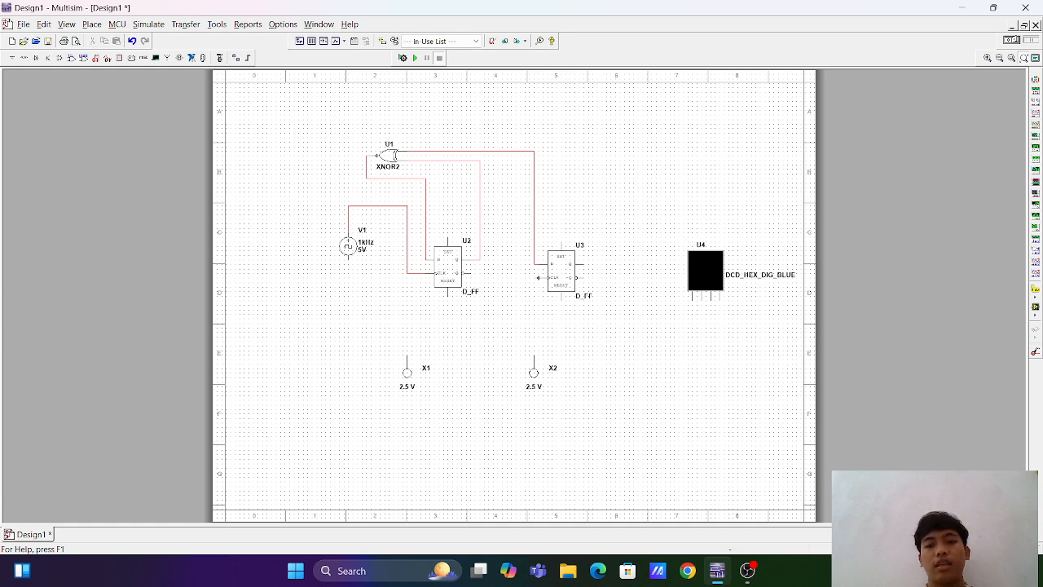
# - Wire U3's CLK input to the clock net beside U2 and U3's inverted Q output to probe X2
pyautogui.click(538, 278)
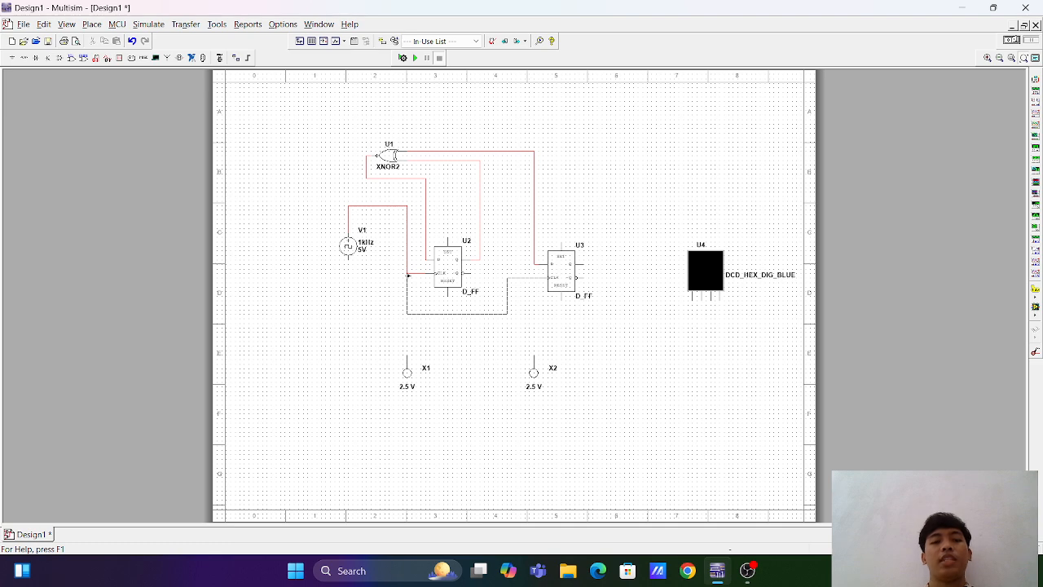
pyautogui.click(408, 275)
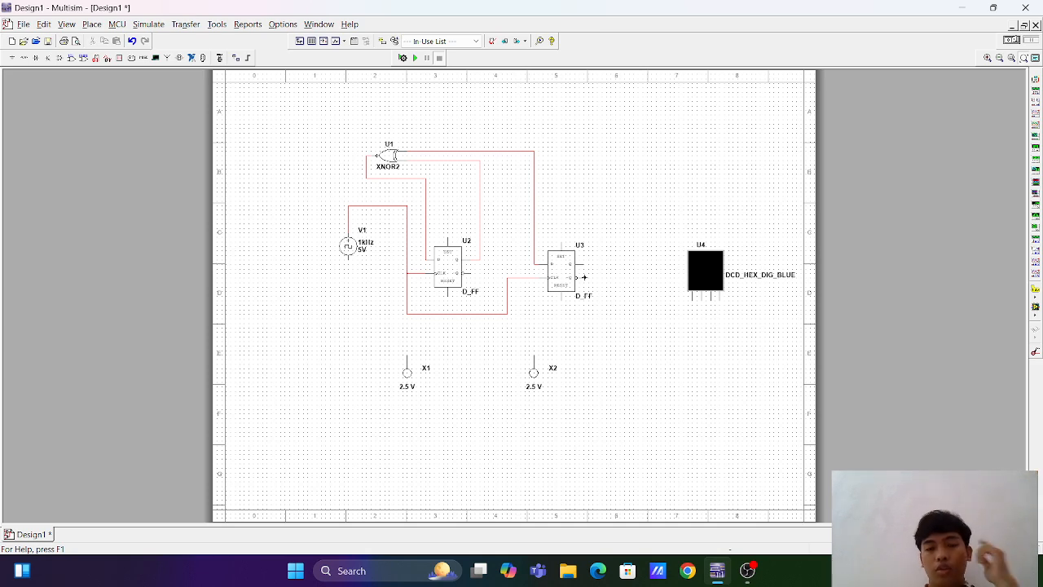
pyautogui.click(584, 278)
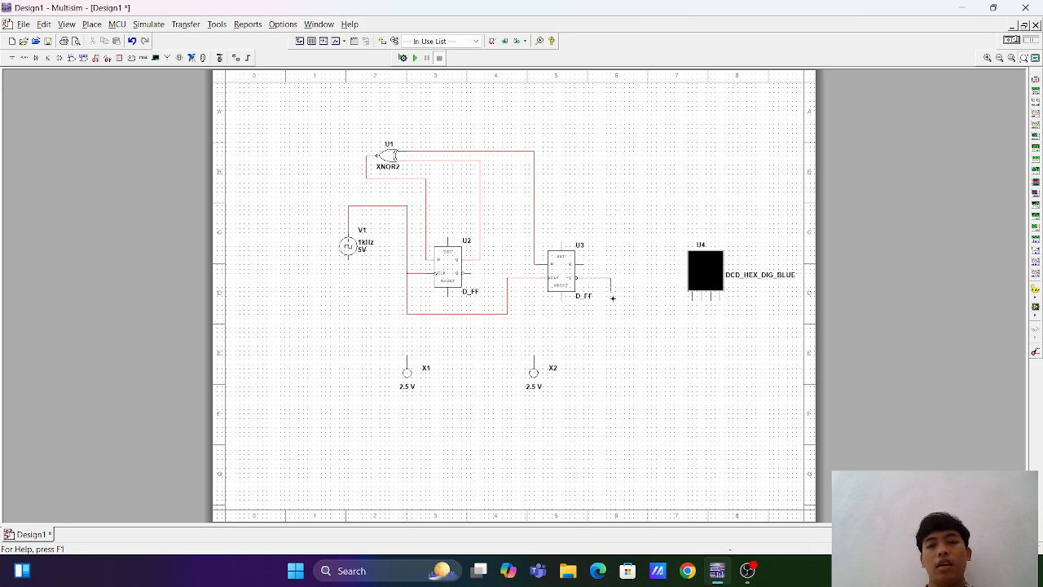
pyautogui.click(605, 349)
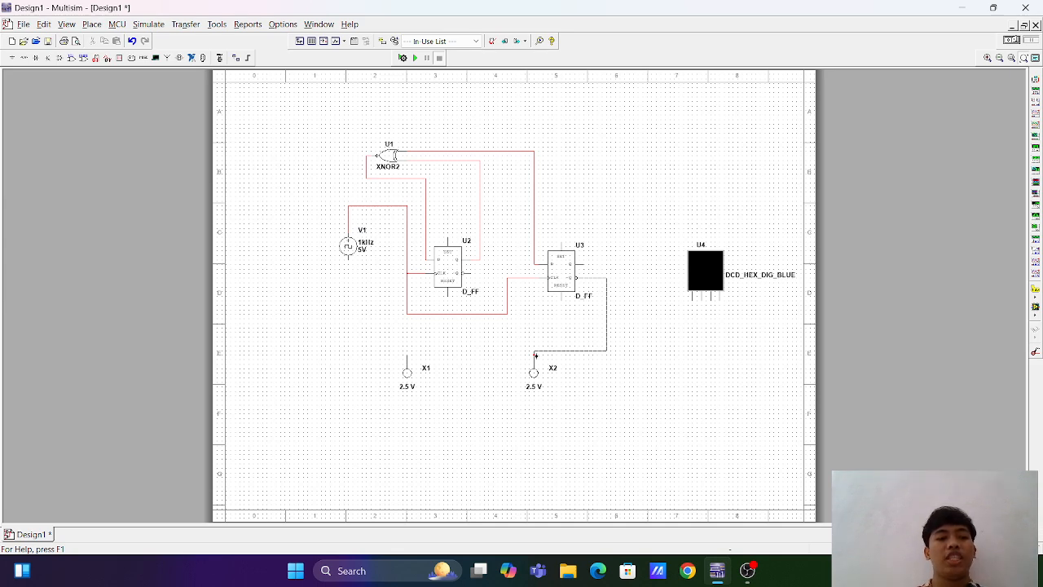
pyautogui.click(535, 356)
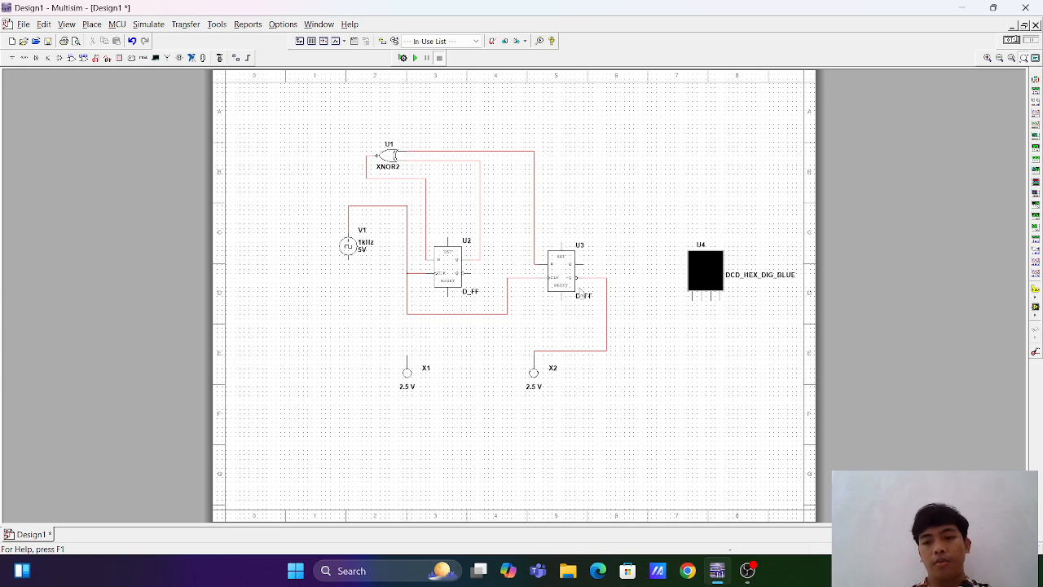
# - Delete the wire between the XNOR gate's upper input and U3's D input
pyautogui.click(534, 257)
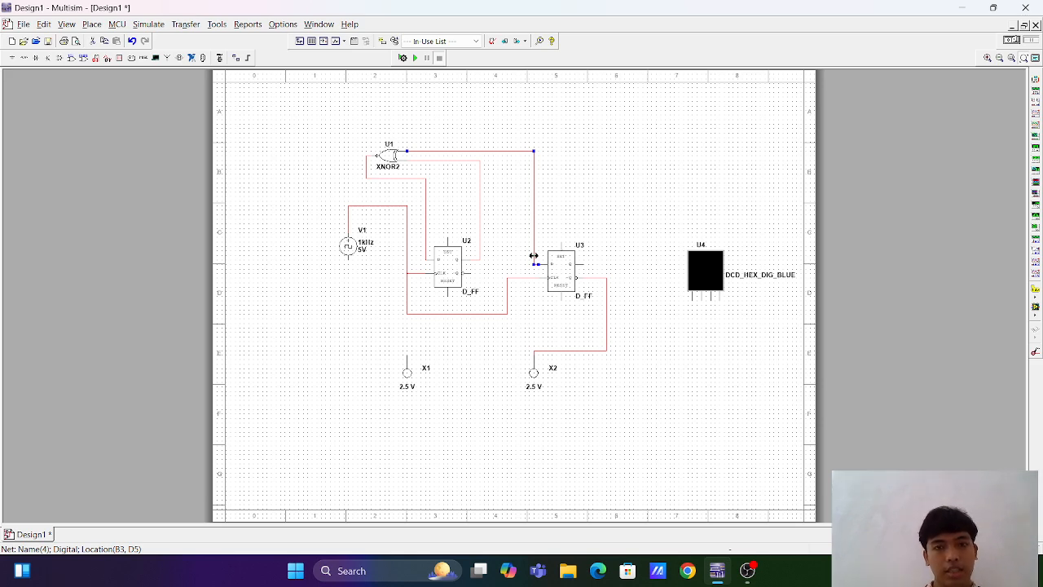
pyautogui.rightClick(534, 256)
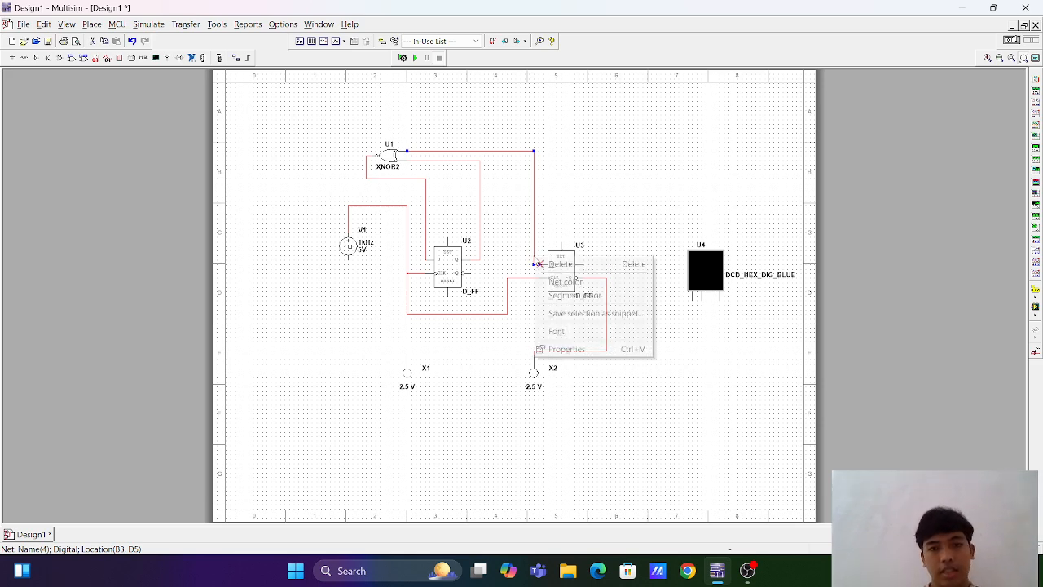
pyautogui.click(579, 265)
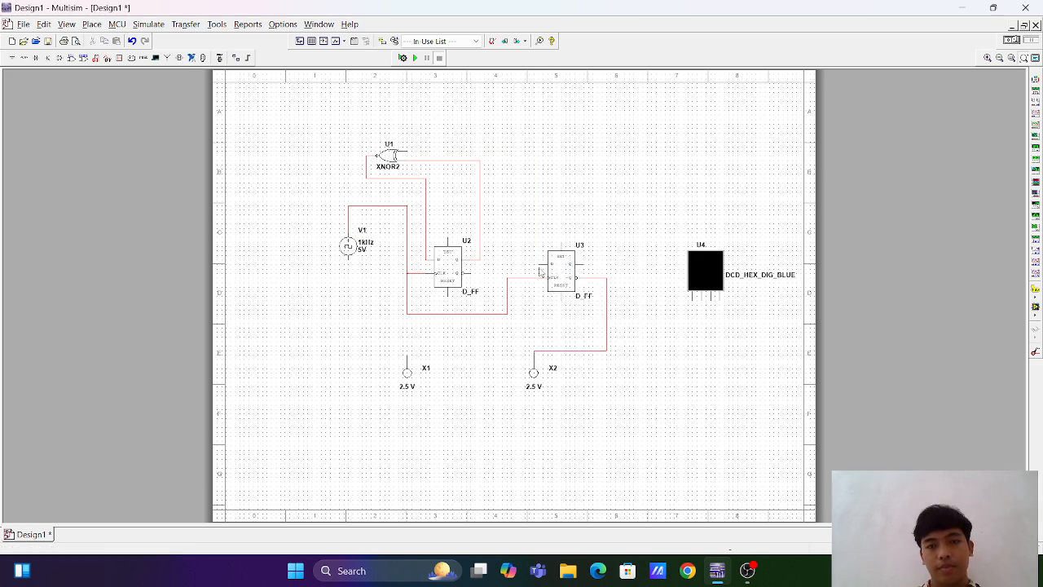
# - Wire U3's D input over the flip-flop to its inverted Q output wire, and connect the XNOR gate's upper input to that loop
pyautogui.click(538, 264)
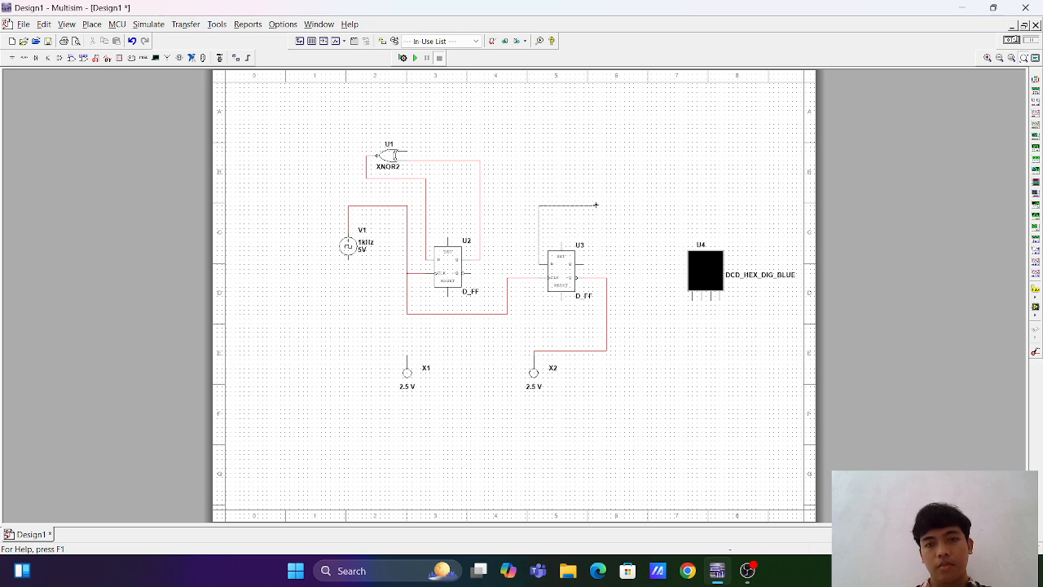
pyautogui.click(603, 278)
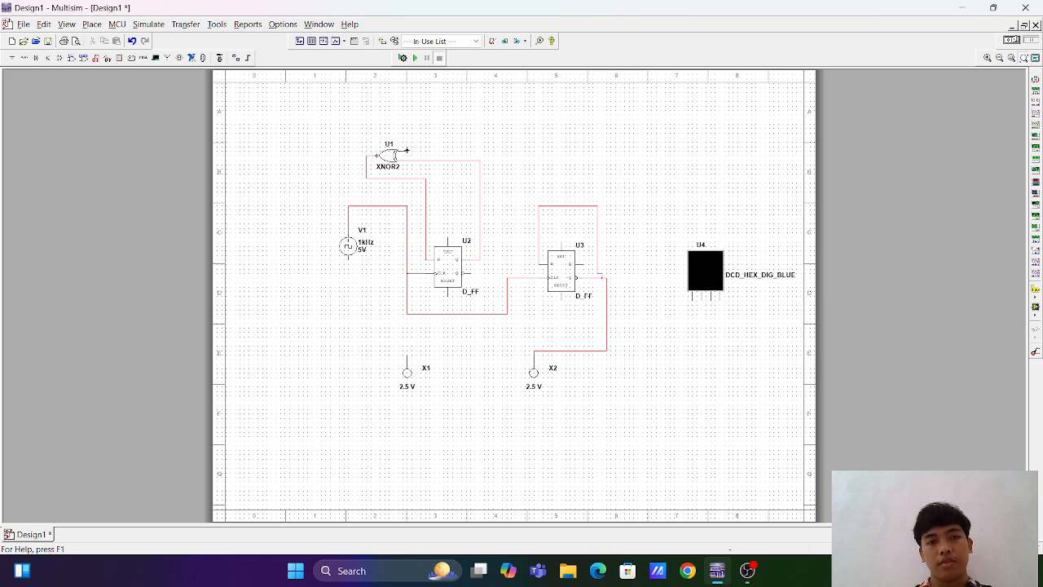
pyautogui.click(406, 151)
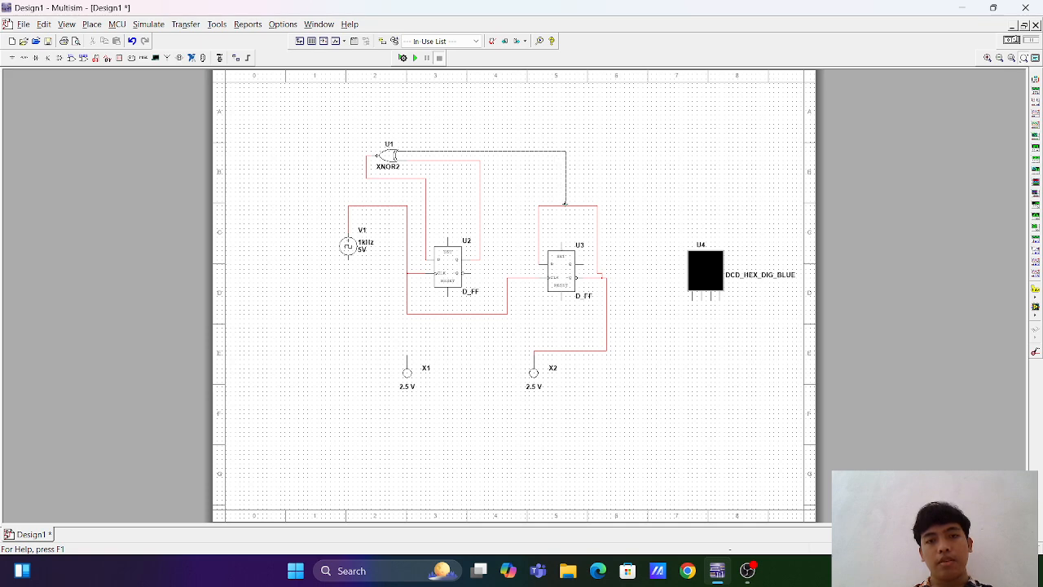
pyautogui.click(565, 205)
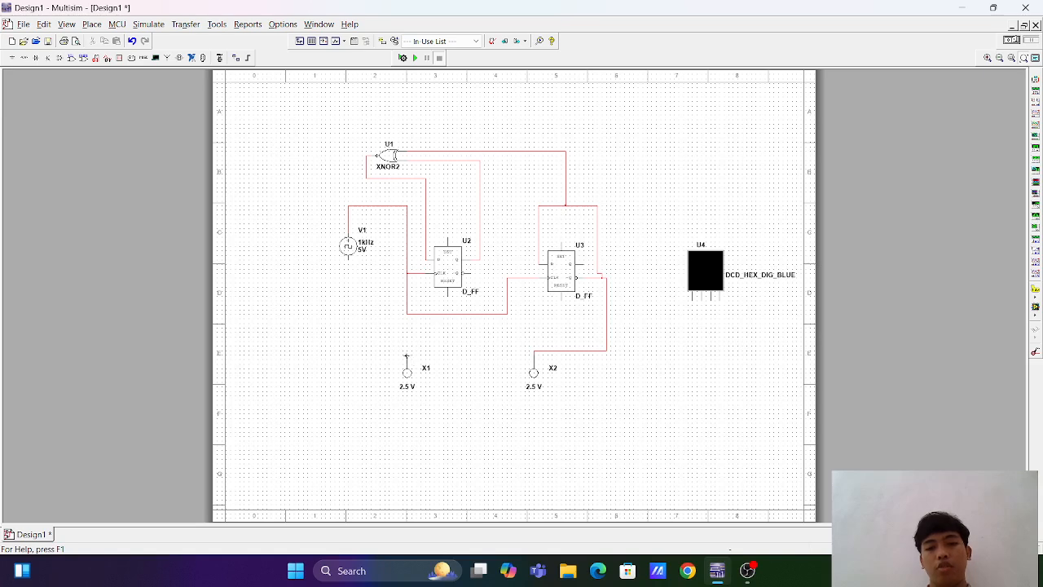
# - Wire probe X1's pin to the wire leaving U2's Q output
pyautogui.click(407, 356)
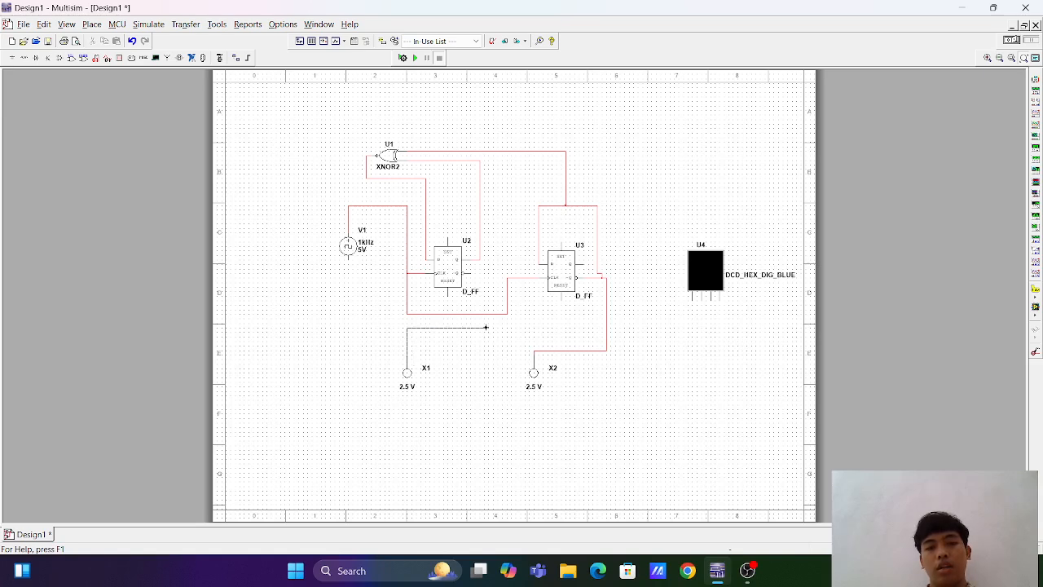
pyautogui.click(477, 260)
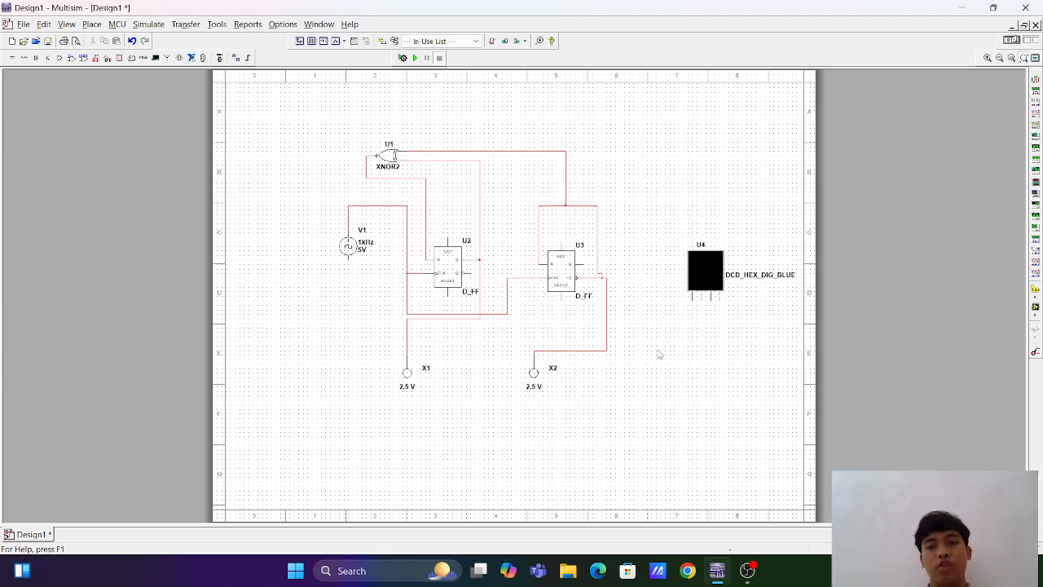
# - Wire the hex display U4's rightmost input pin to probe X2's wire and the adjacent pin to probe X1's wire
pyautogui.click(719, 301)
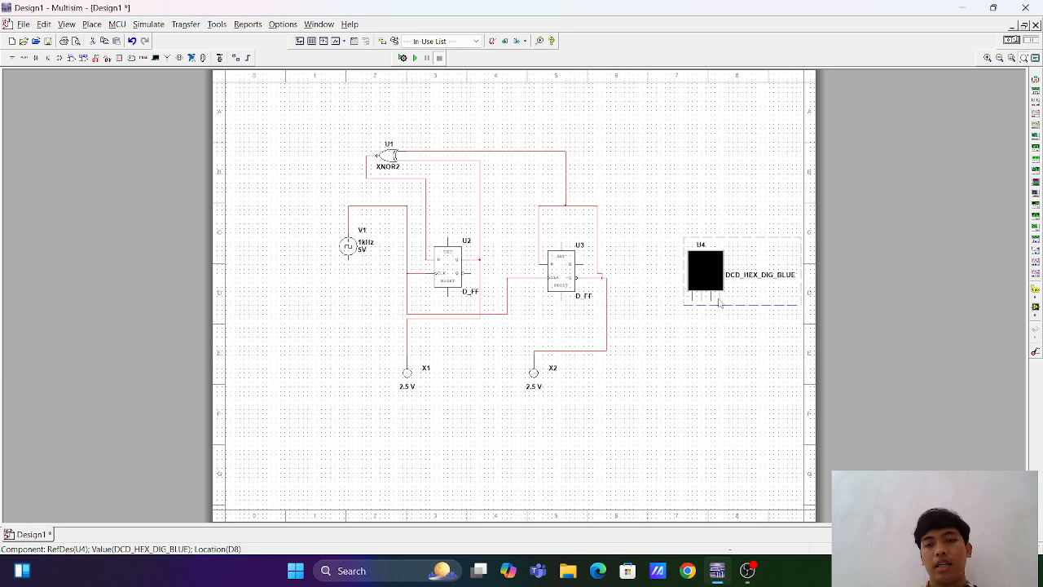
pyautogui.moveTo(719, 313)
pyautogui.mouseDown()
pyautogui.moveTo(721, 300)
pyautogui.moveTo(719, 335)
pyautogui.moveTo(600, 384)
pyautogui.moveTo(575, 383)
pyautogui.moveTo(569, 358)
pyautogui.moveTo(570, 384)
pyautogui.moveTo(569, 354)
pyautogui.mouseUp()
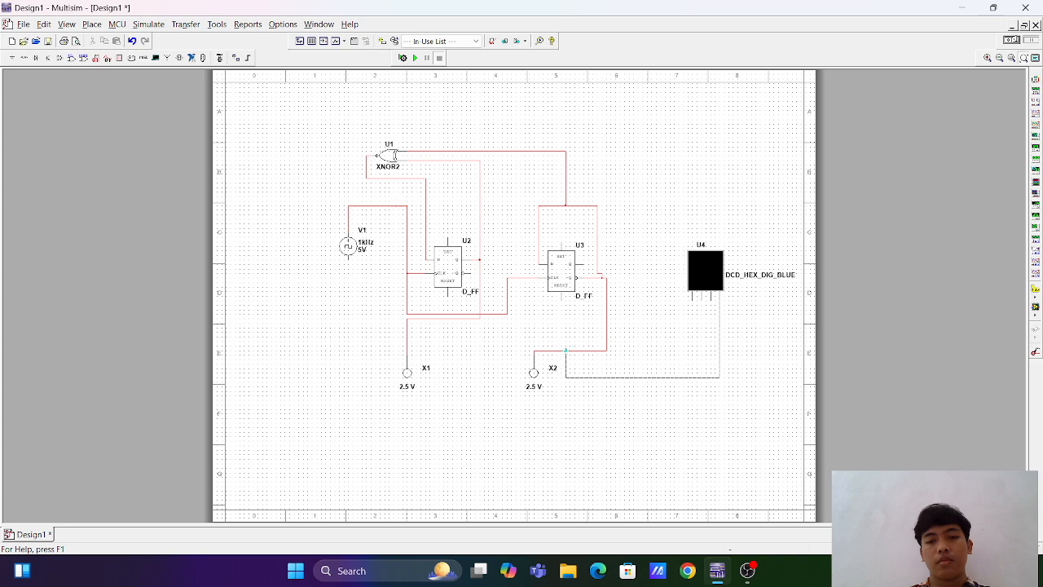
pyautogui.click(565, 351)
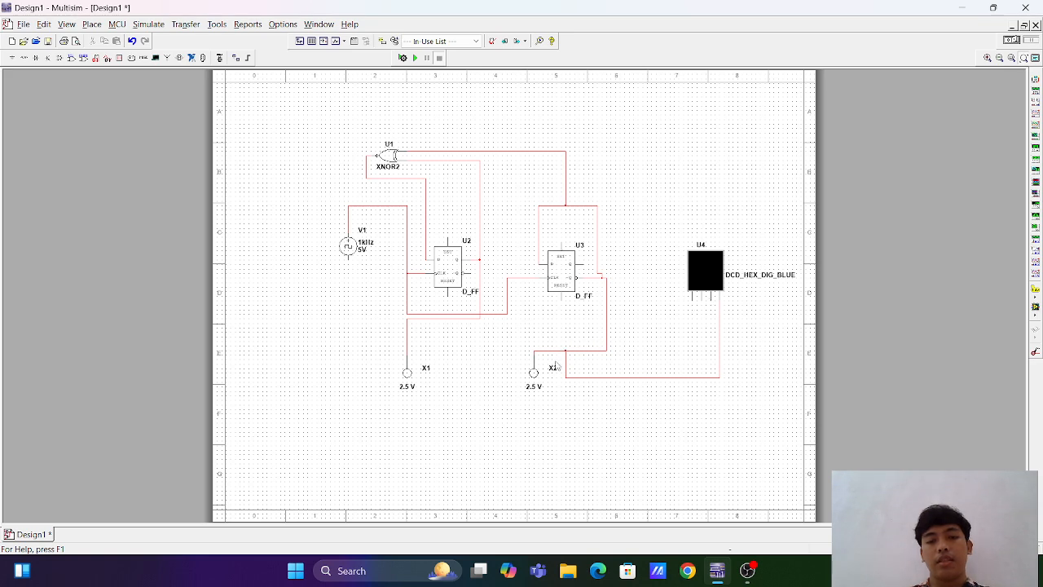
pyautogui.click(709, 299)
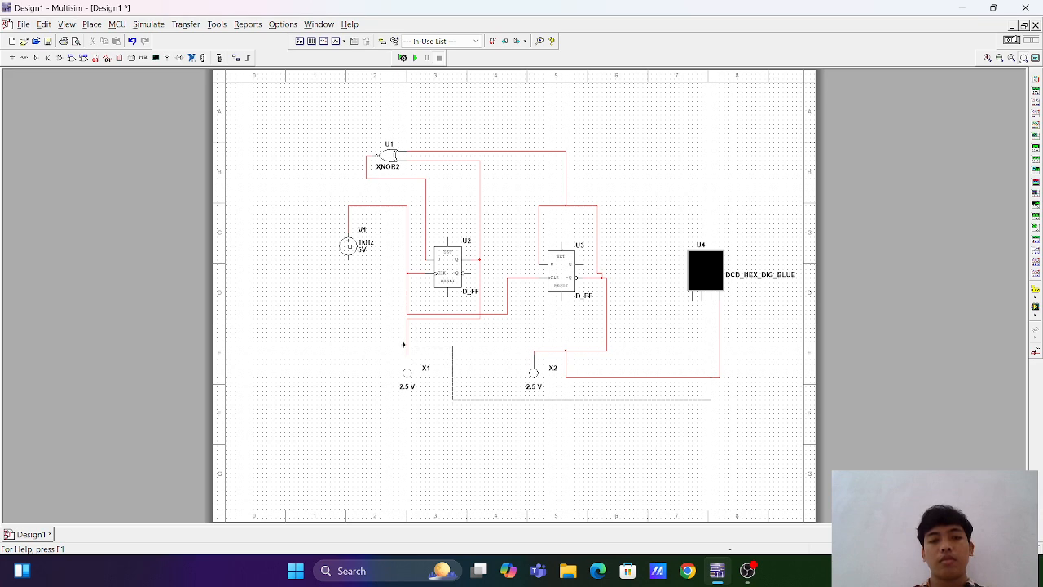
pyautogui.click(409, 344)
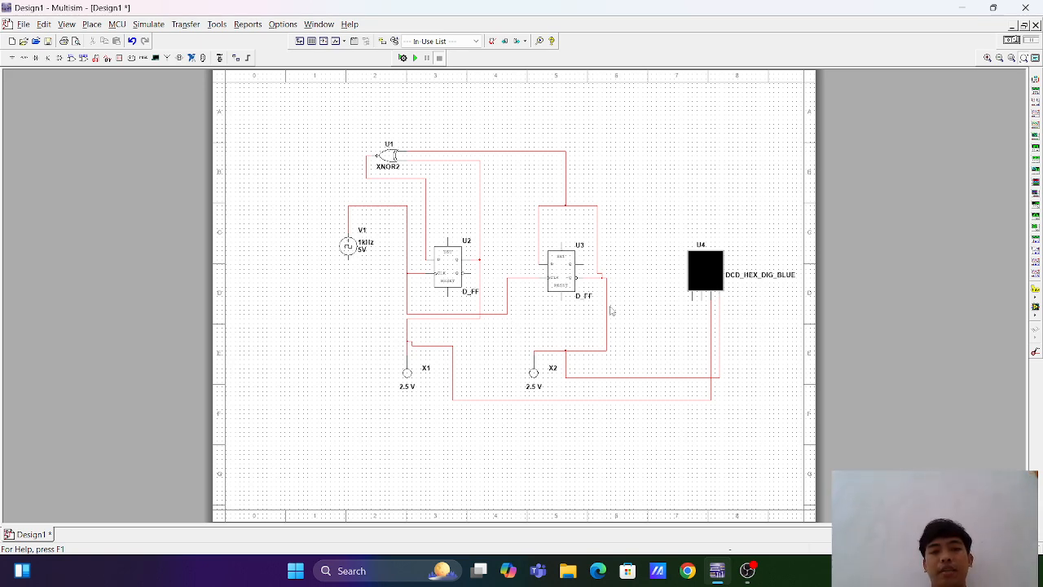
# - Place a GROUND component on the lower terminal of clock source V1 and another on the second pin from the left of display U4
pyautogui.click(13, 58)
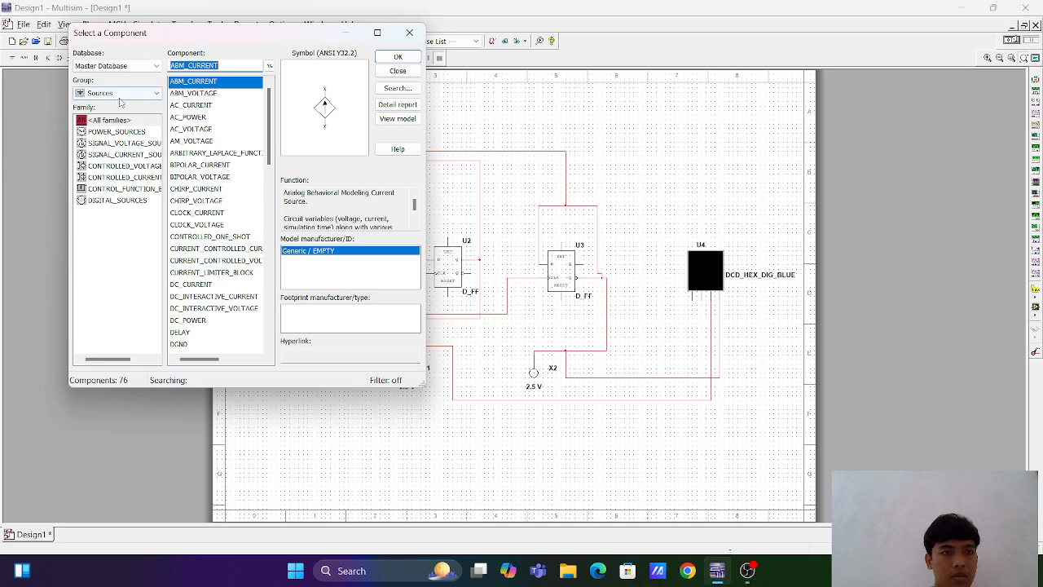
pyautogui.click(119, 93)
pyautogui.click(106, 104)
pyautogui.write('dcd')
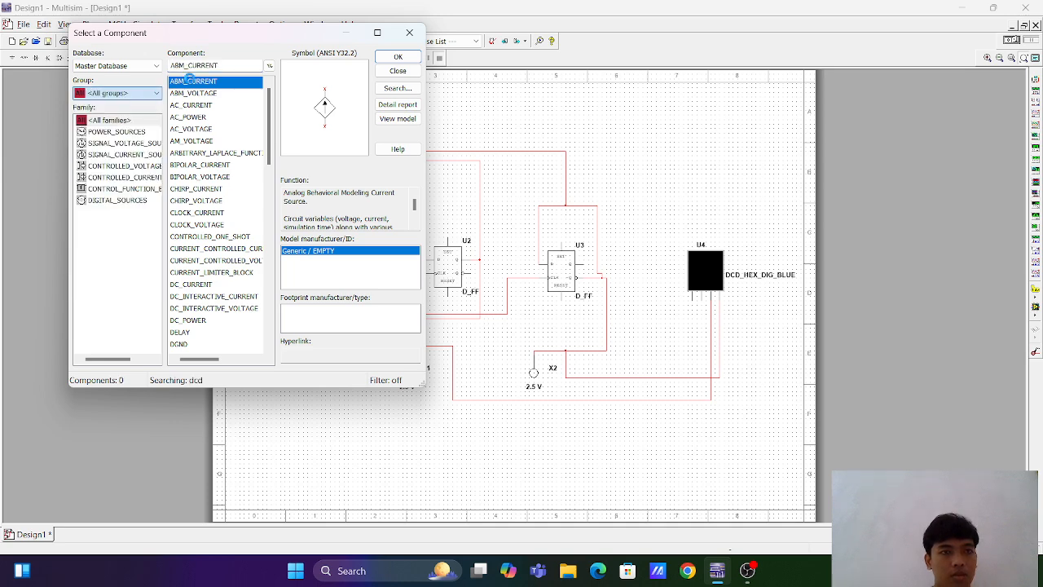
pyautogui.press('BackSpace')
pyautogui.press('BackSpace')
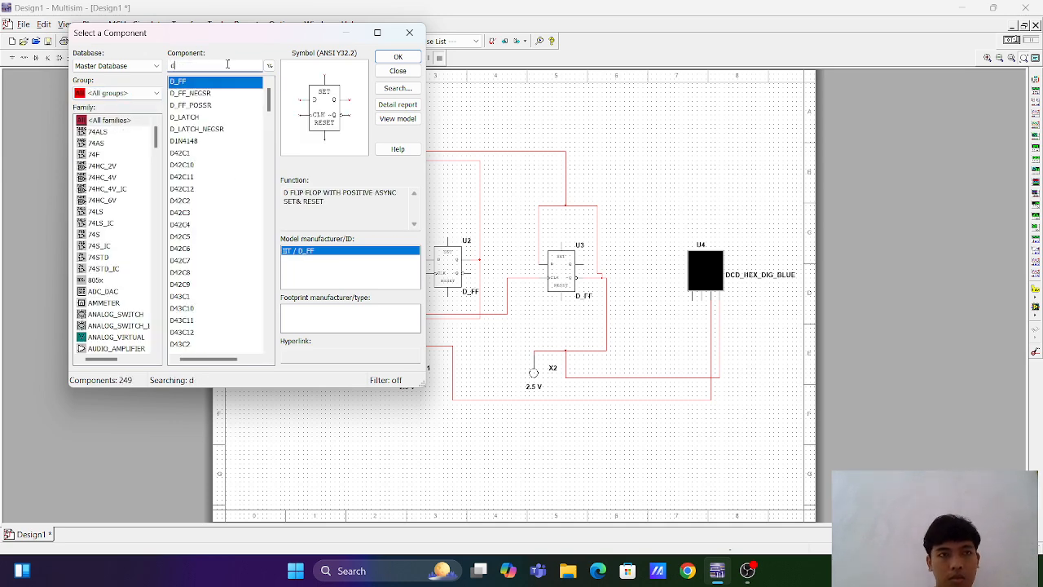
pyautogui.press('BackSpace')
pyautogui.write('gr')
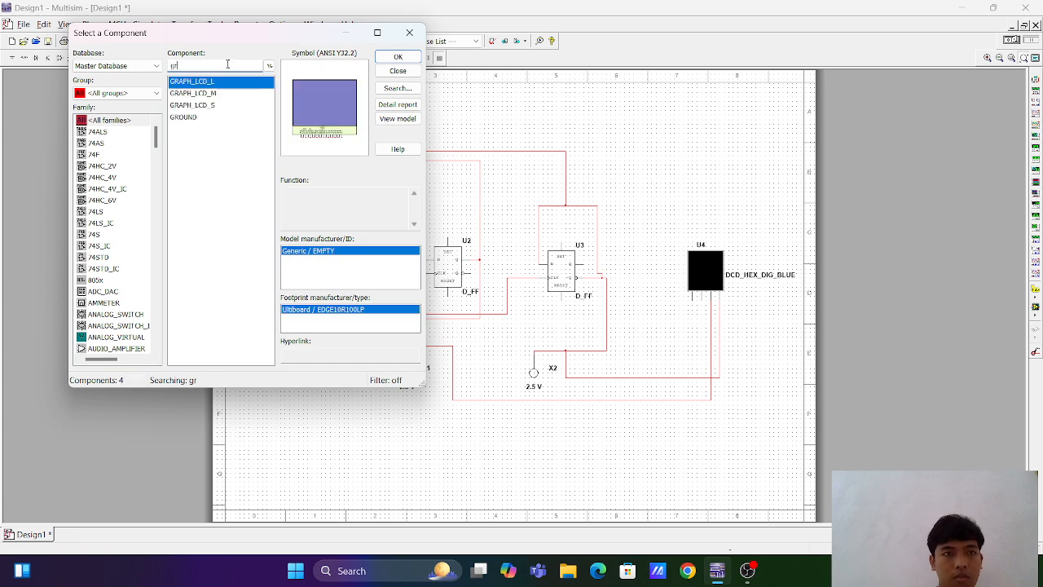
pyautogui.click(228, 119)
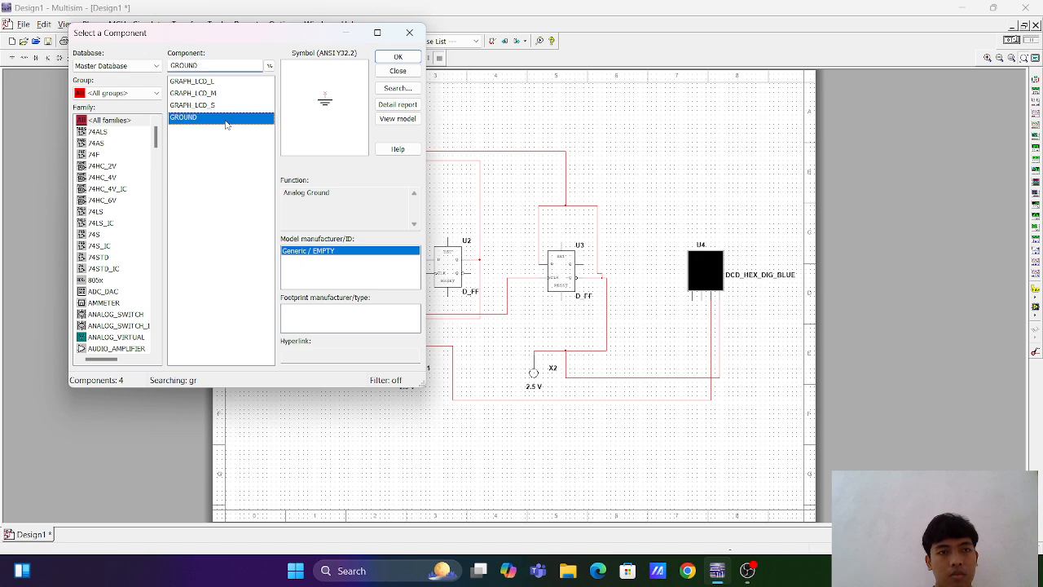
pyautogui.click(398, 56)
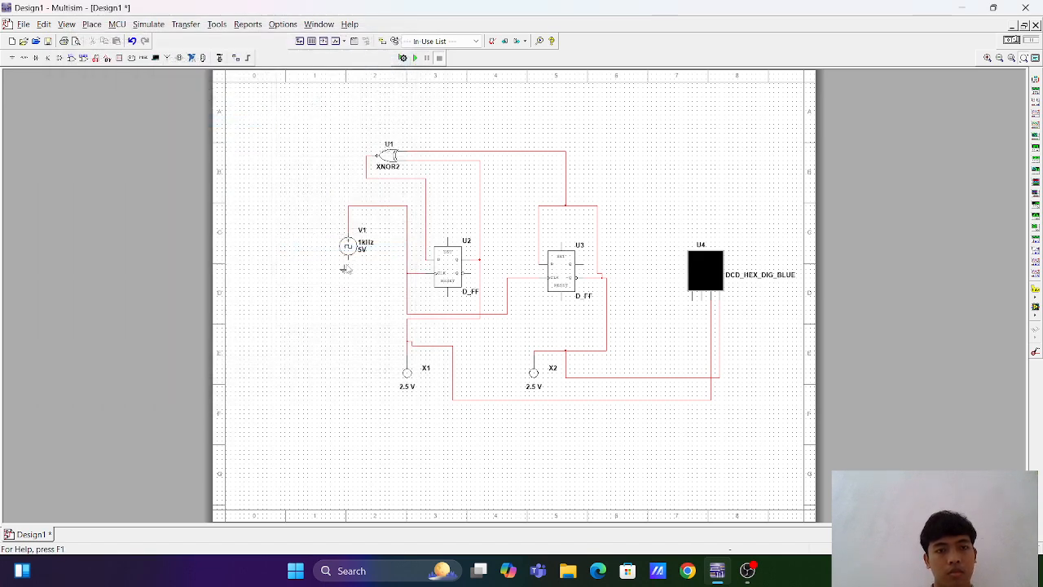
pyautogui.click(346, 267)
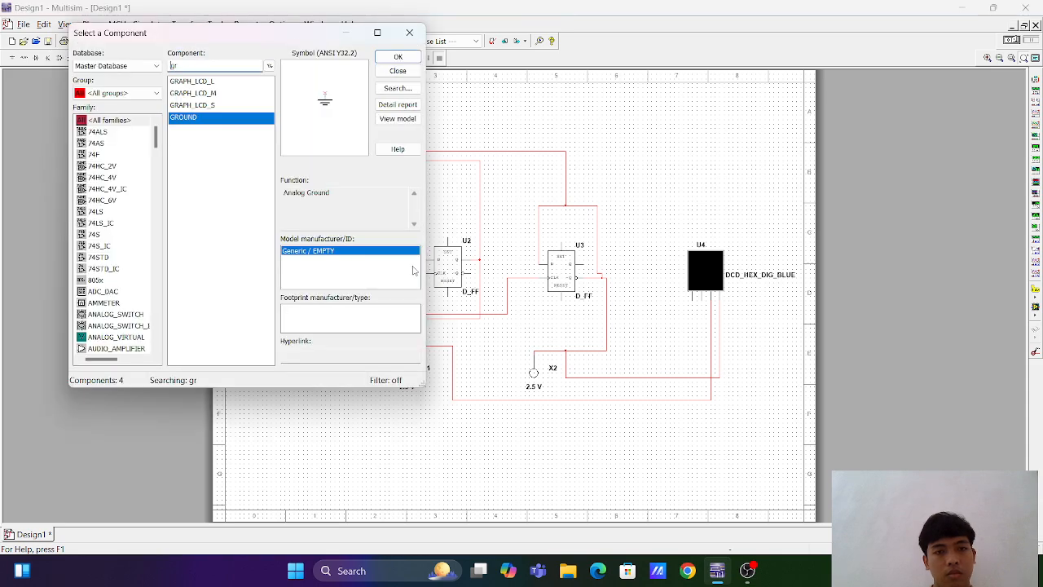
pyautogui.click(398, 71)
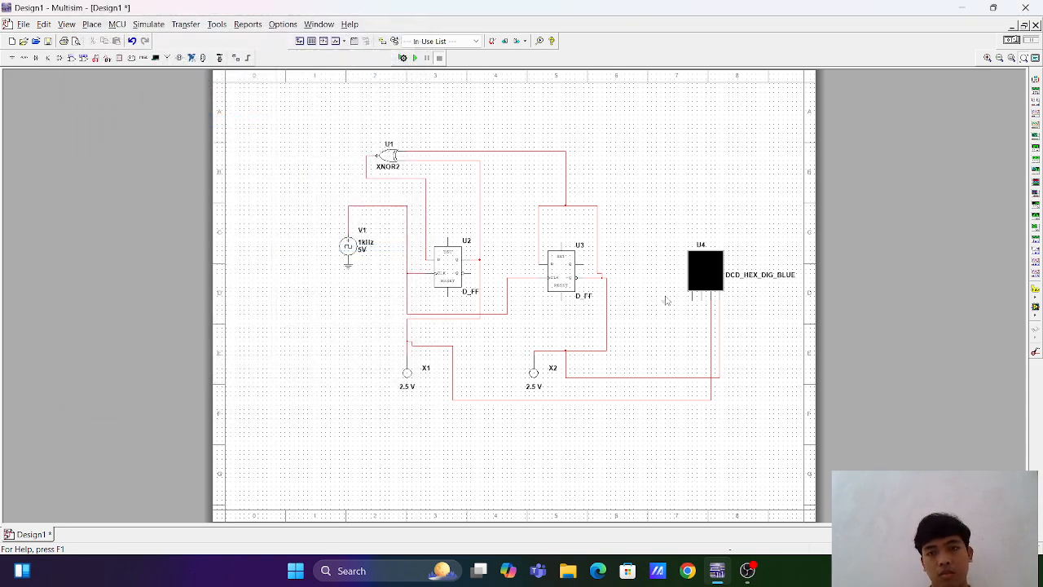
pyautogui.click(701, 307)
pyautogui.click(409, 32)
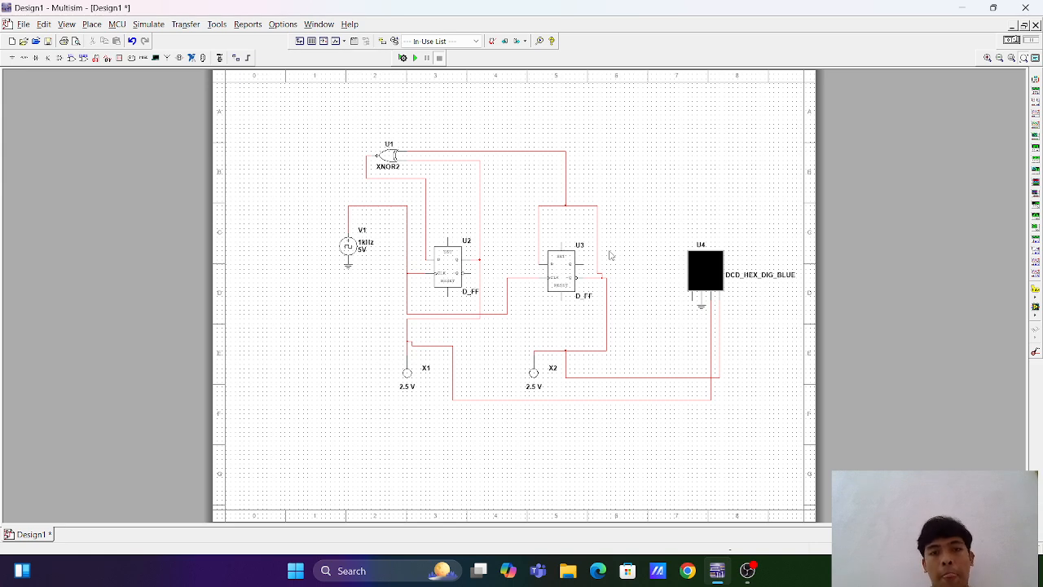
# - Set clock source V1's frequency to 1 Hz and run the simulation
pyautogui.doubleClick(369, 241)
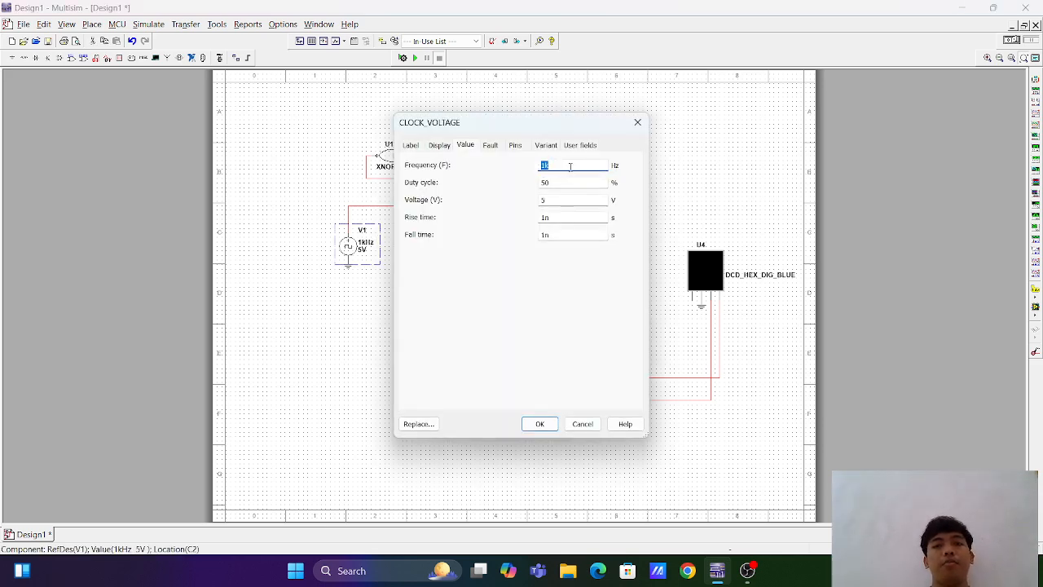
pyautogui.press('BackSpace')
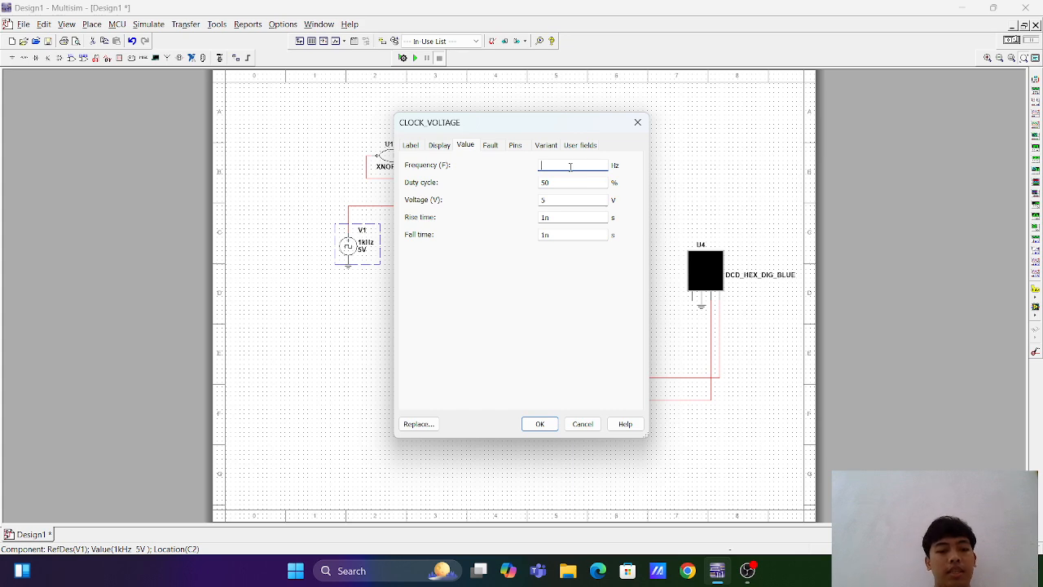
pyautogui.write('1')
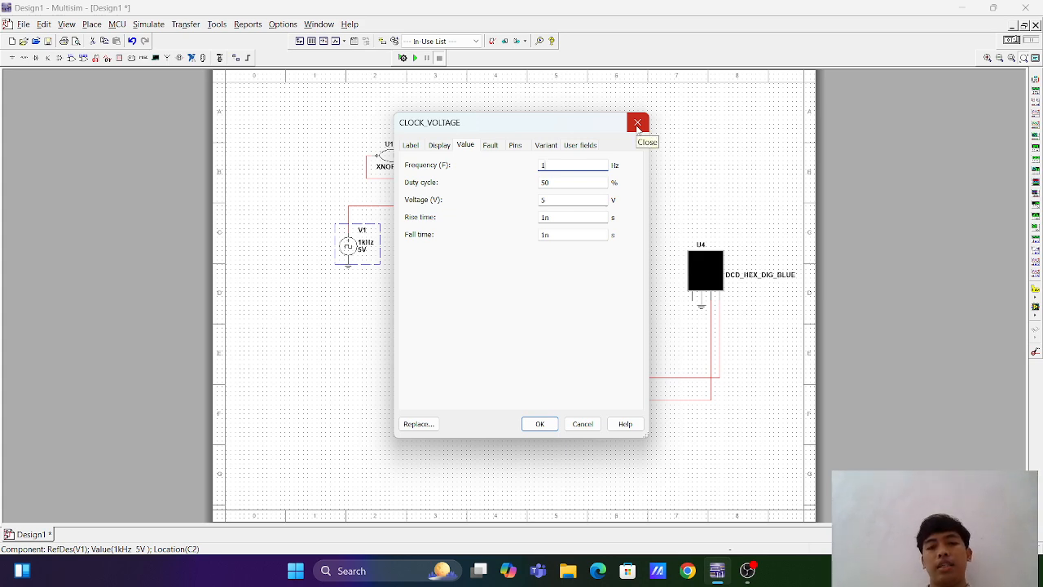
pyautogui.click(544, 423)
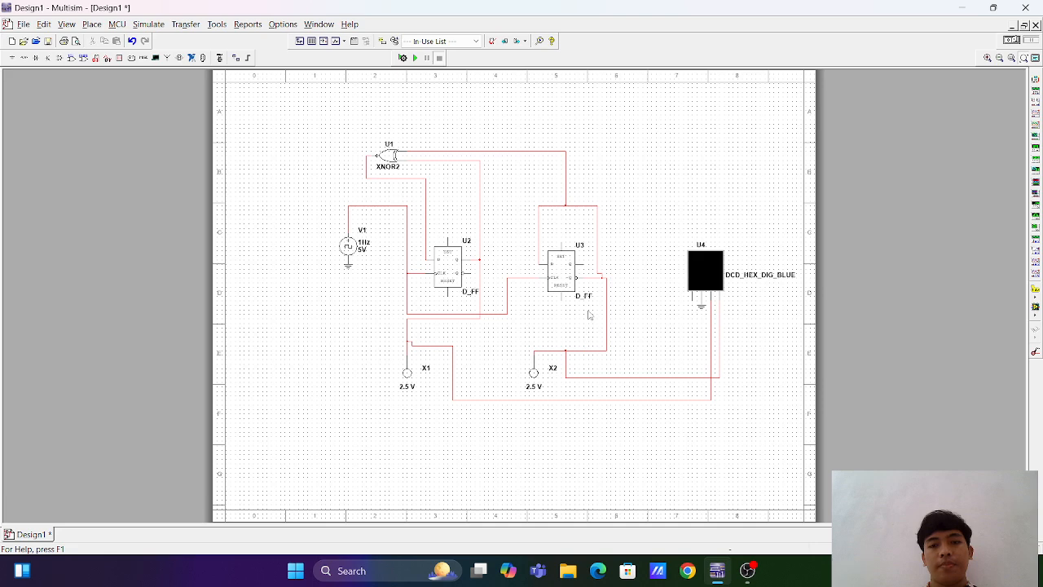
pyautogui.click(415, 59)
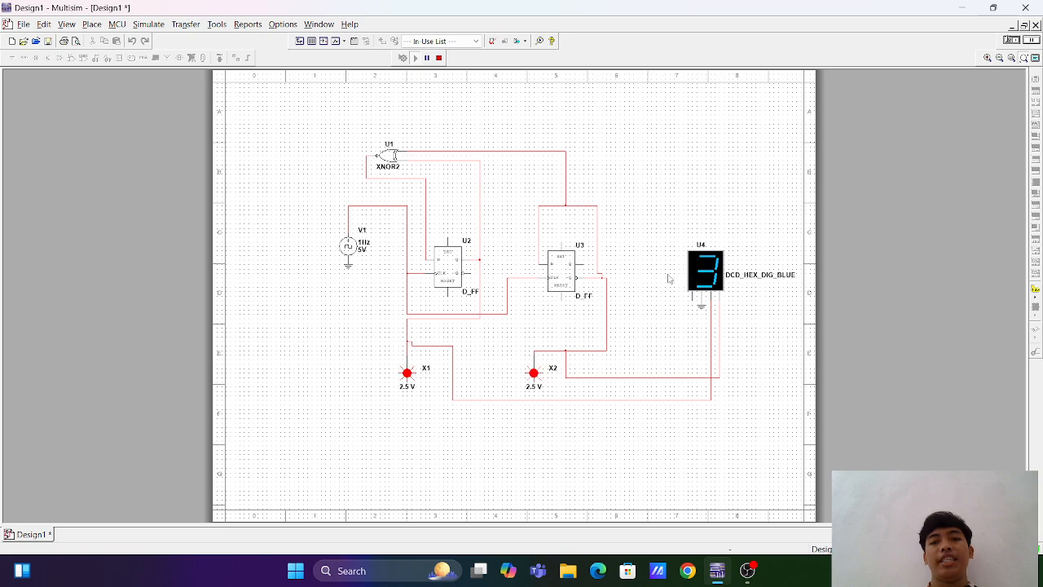
pyautogui.click(368, 242)
pyautogui.doubleClick(369, 242)
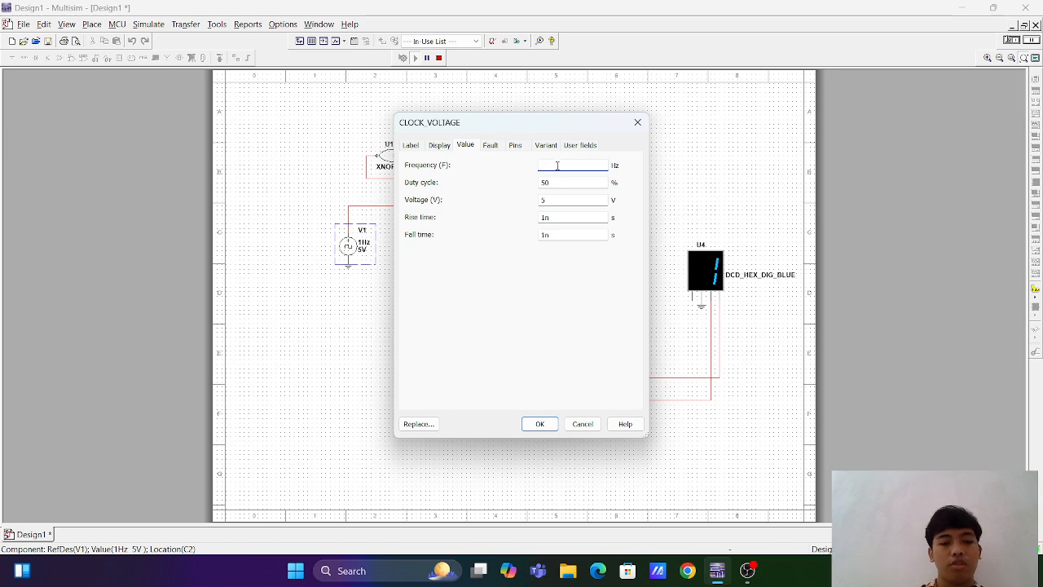
pyautogui.write('5')
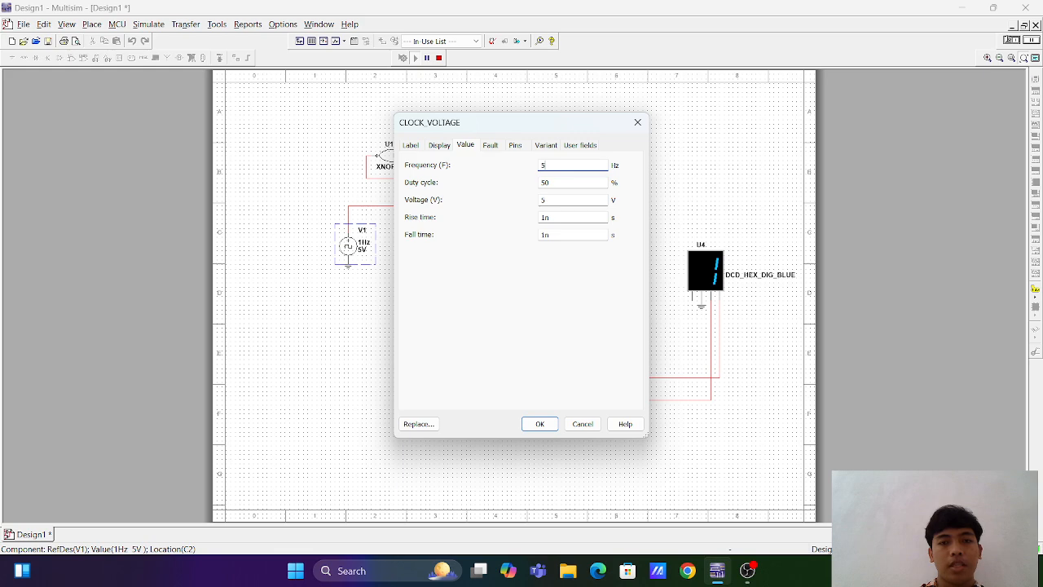
pyautogui.click(637, 124)
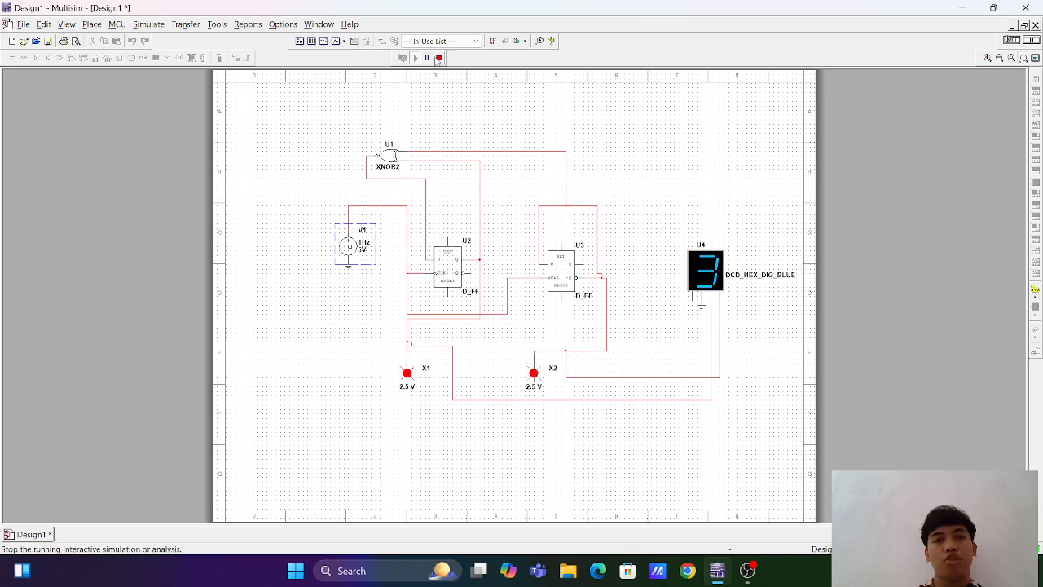
# - Stop the simulation and set clock source V1's frequency to 5 Hz
pyautogui.click(438, 59)
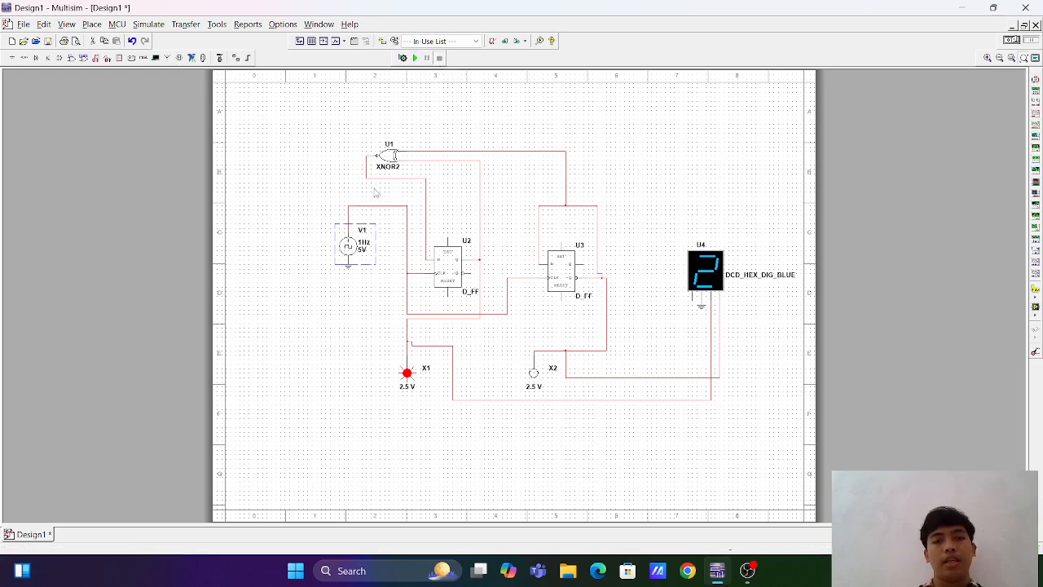
pyautogui.rightClick(356, 257)
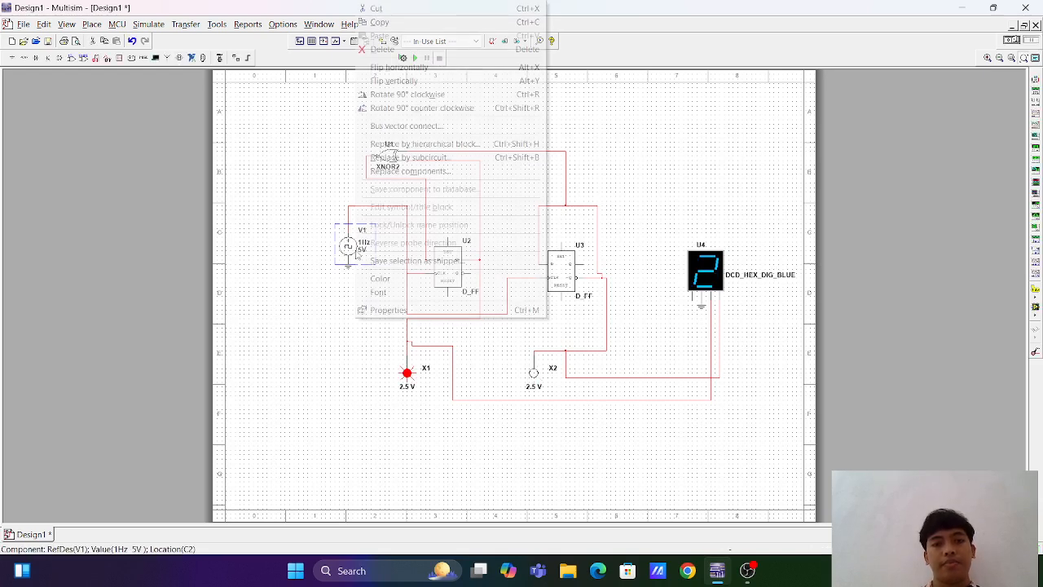
pyautogui.click(601, 137)
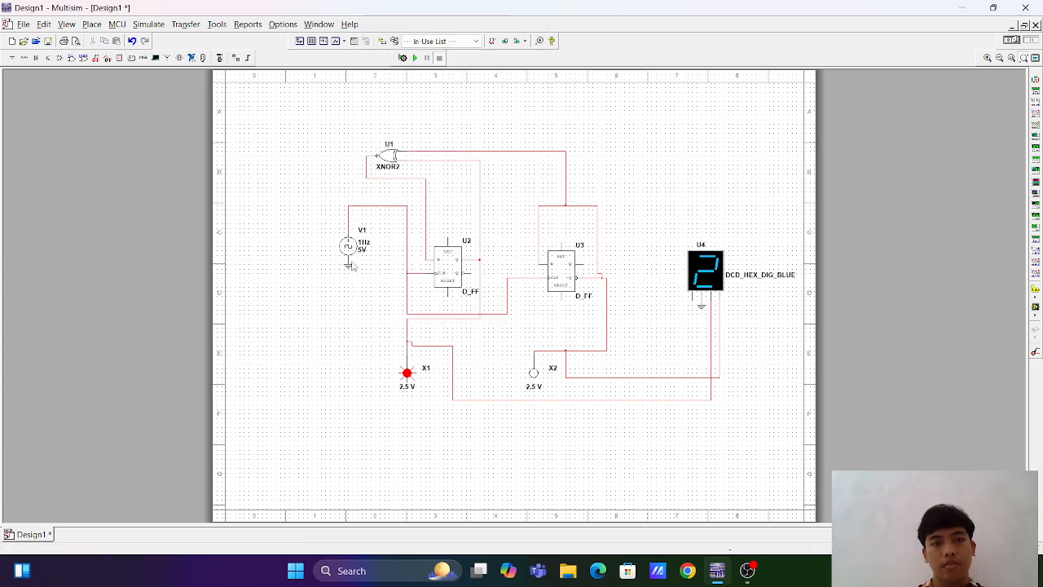
pyautogui.moveTo(357, 259); pyautogui.dragTo(353, 256)
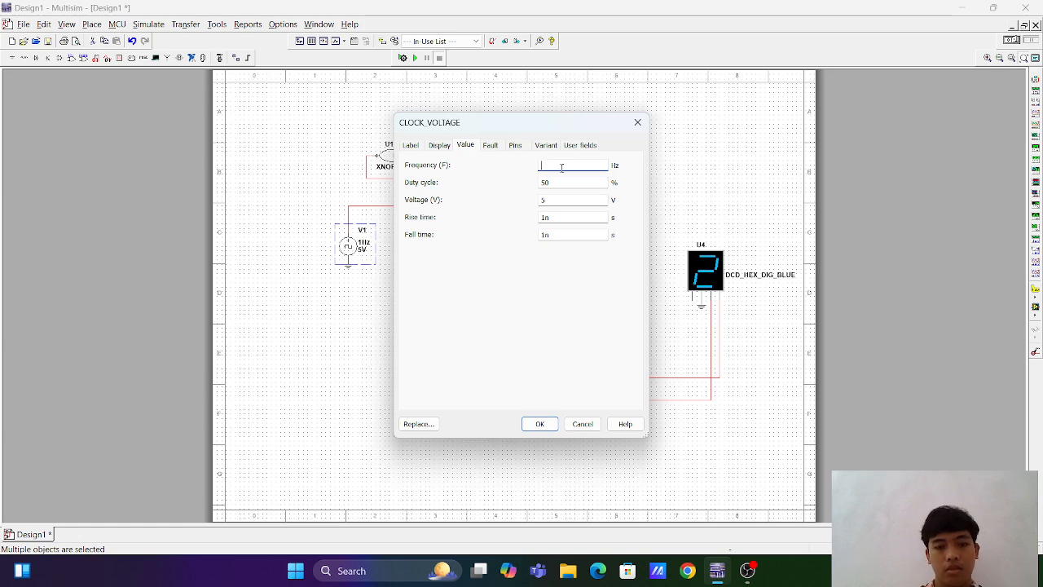
pyautogui.click(540, 424)
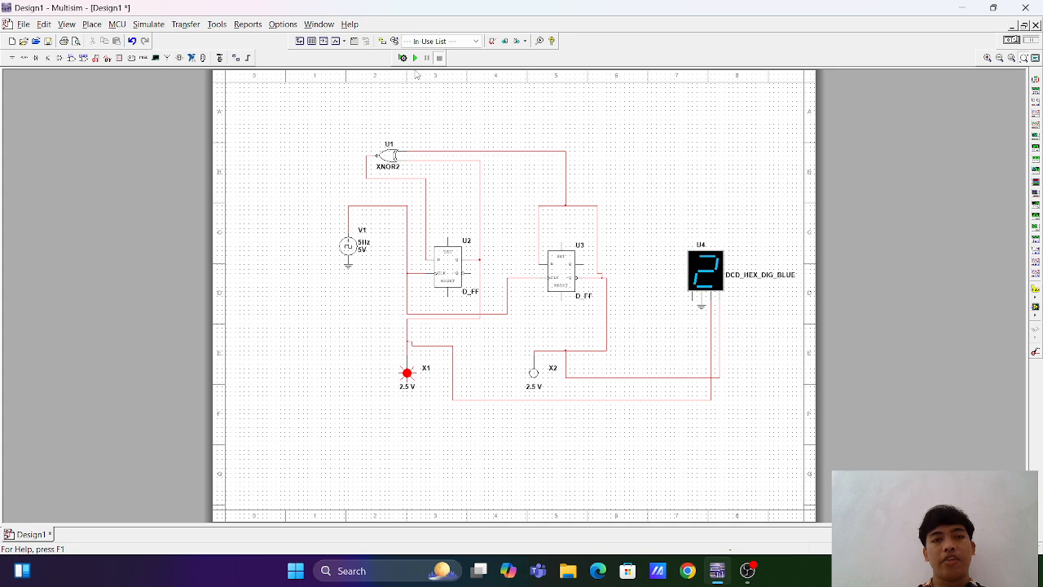
# - Run the simulation with the 5 Hz clock to watch the probes and hex display, and stop it
pyautogui.click(414, 58)
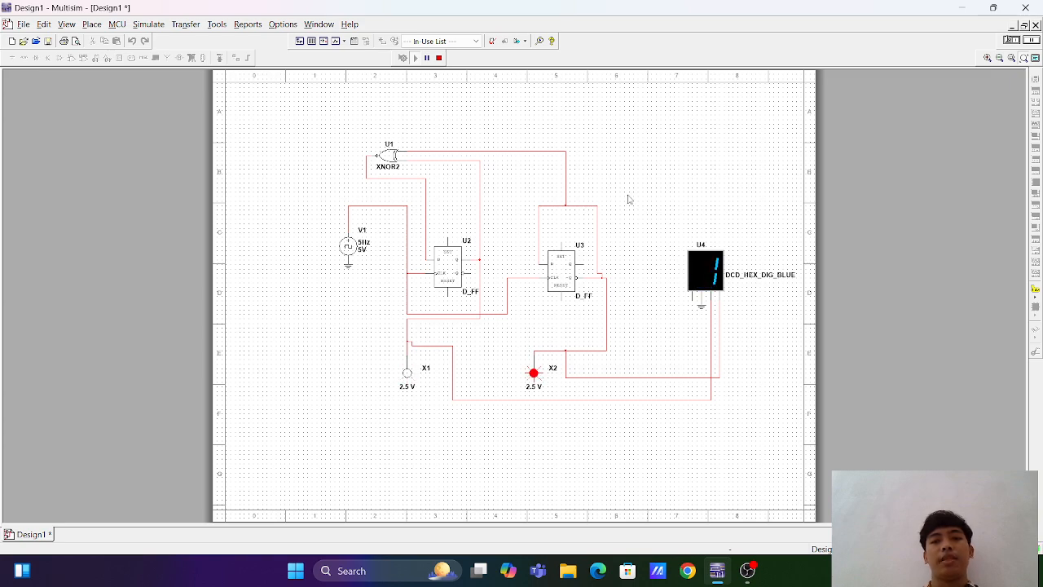
pyautogui.click(439, 58)
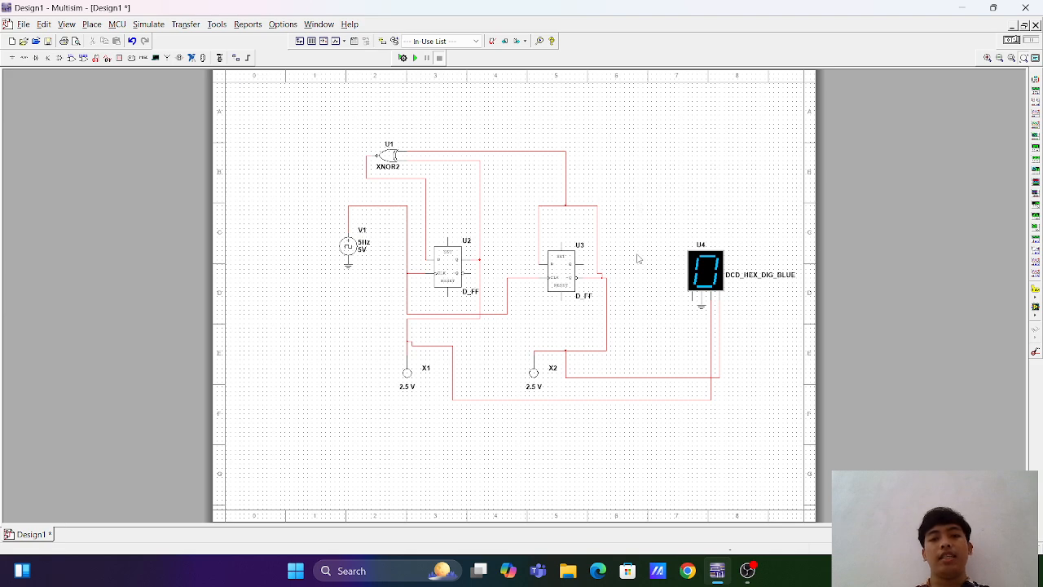
pyautogui.click(750, 574)
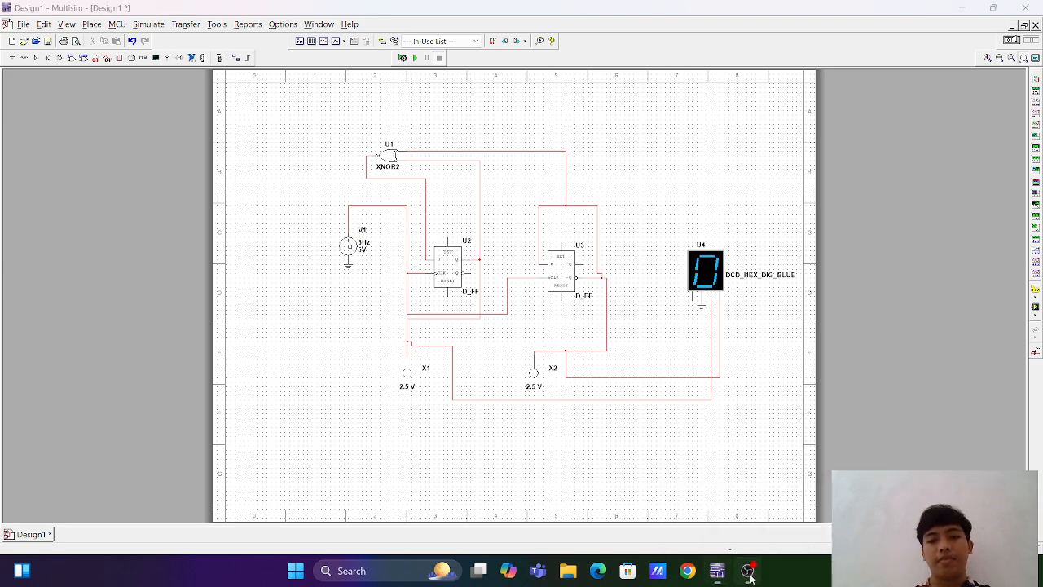